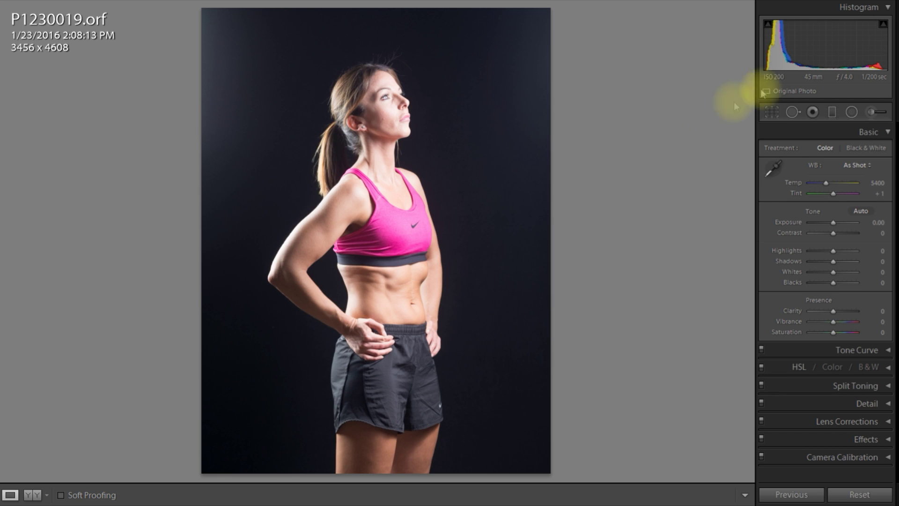
Crop the photo to 3070 x 4093 at its original aspect ratio, tightening the framing around the woman and repositioning her slightly higher
left_click(770, 113)
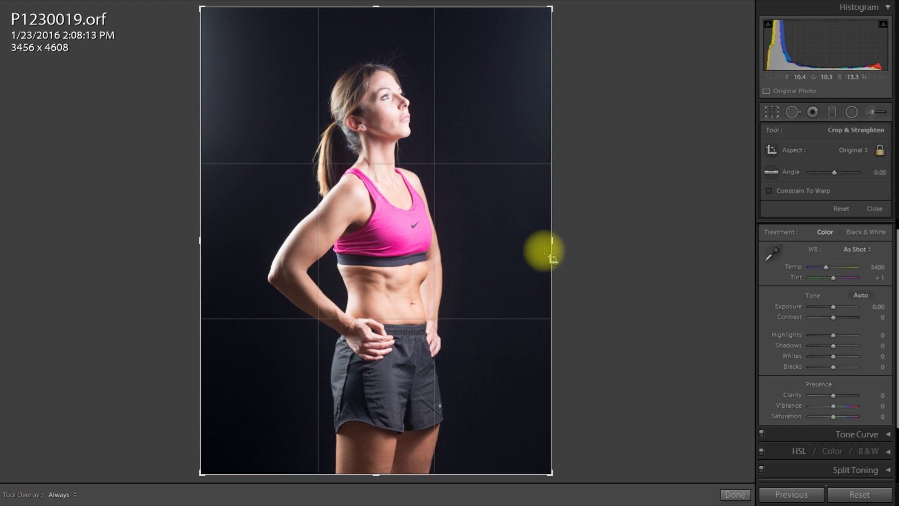
left_click_drag(201, 240, 215, 245)
left_click_drag(270, 229, 257, 227)
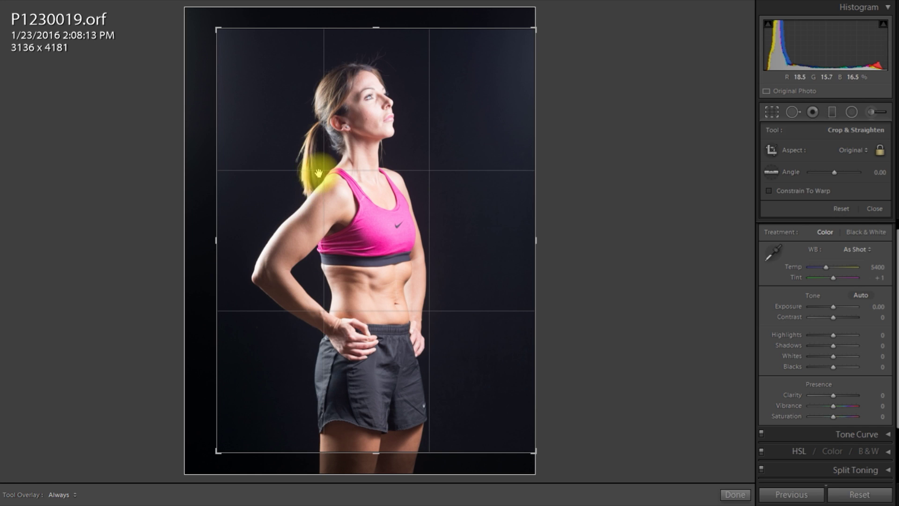
left_click_drag(215, 241, 220, 240)
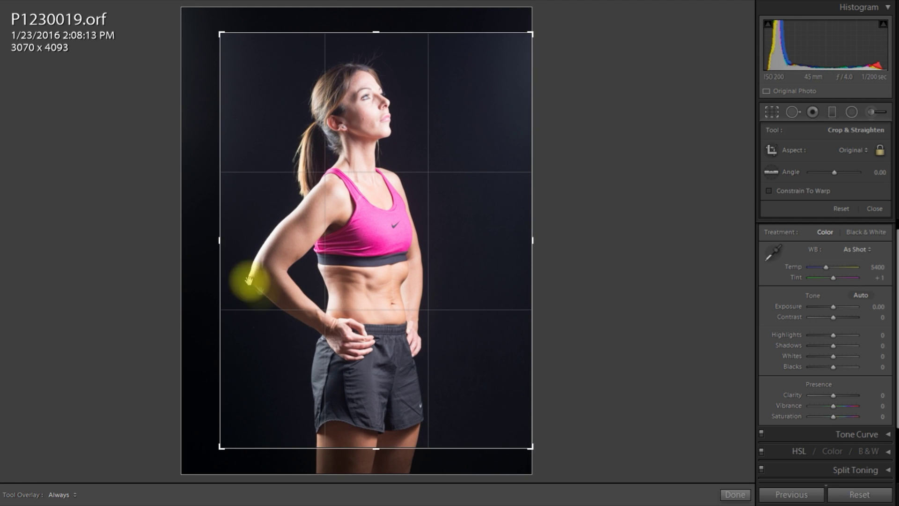
left_click_drag(393, 379, 393, 374)
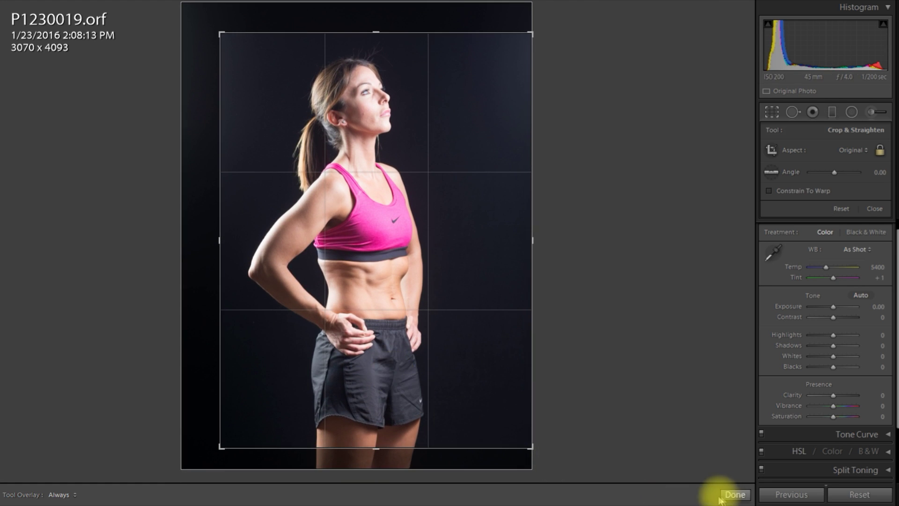
left_click(734, 494)
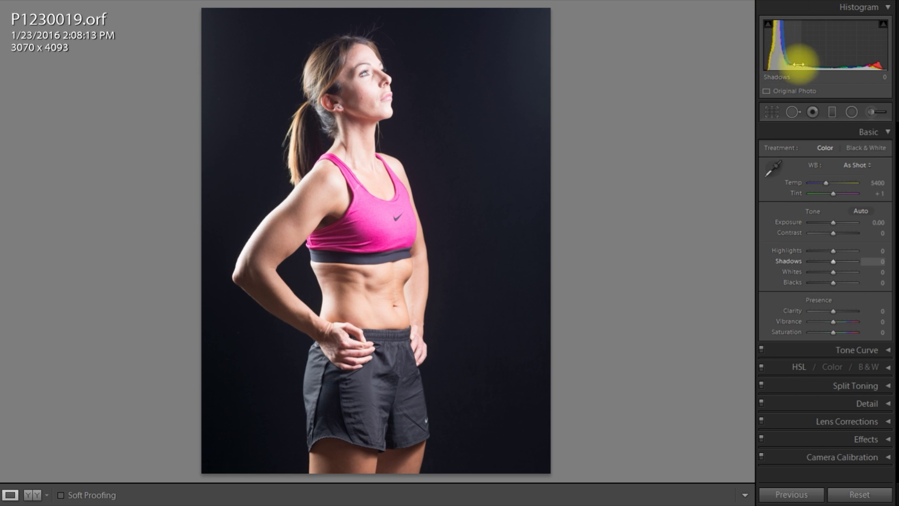
Preview the black and white treatment, return to color, and set Highlights to -48
left_click(857, 151)
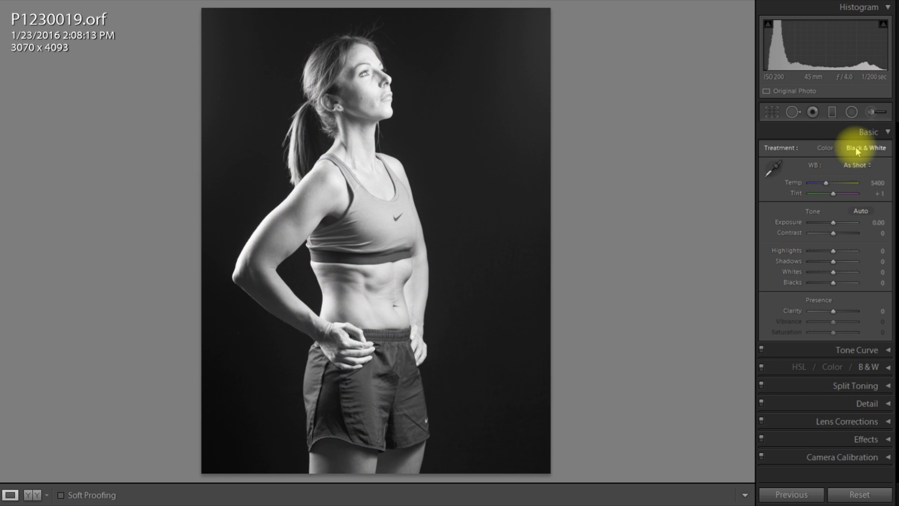
left_click(826, 151)
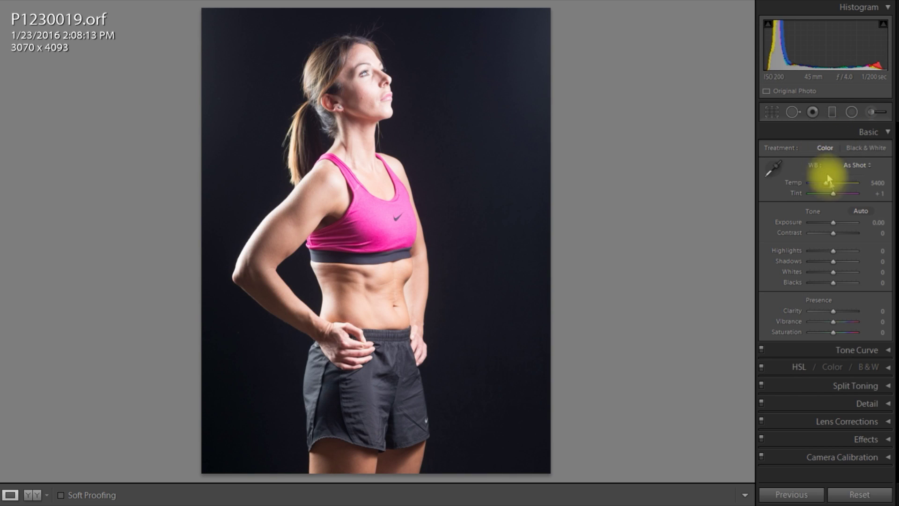
left_click_drag(833, 252, 824, 251)
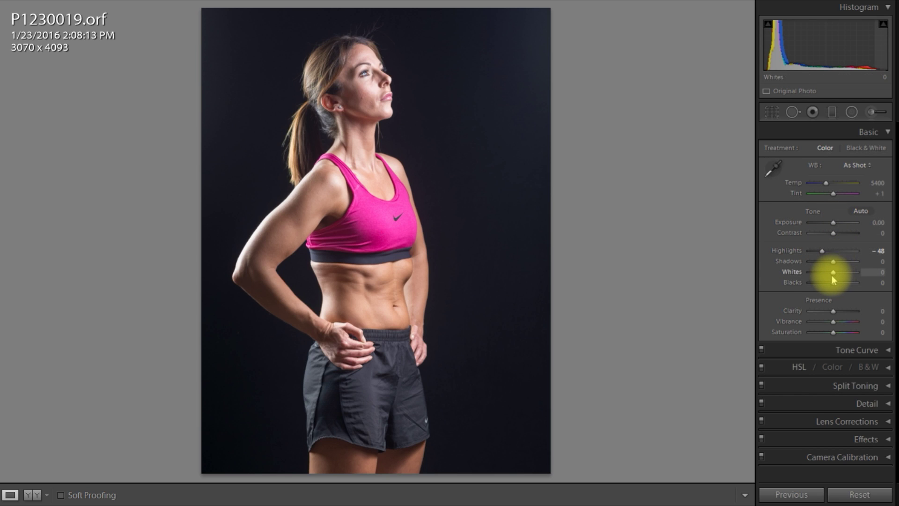
Lower Blacks to -100 to turn the background pure black, checking it with the shadow clipping overlay before hiding the overlay again
left_click_drag(833, 282, 824, 282)
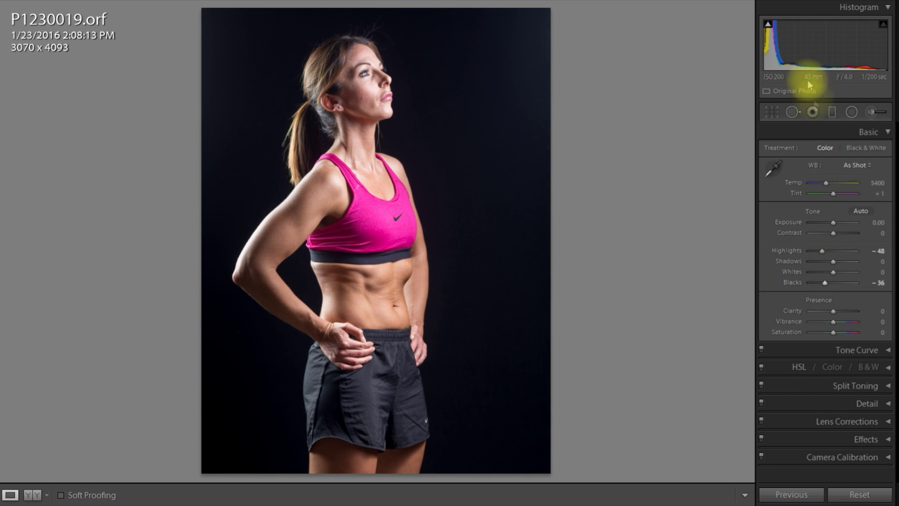
left_click(768, 23)
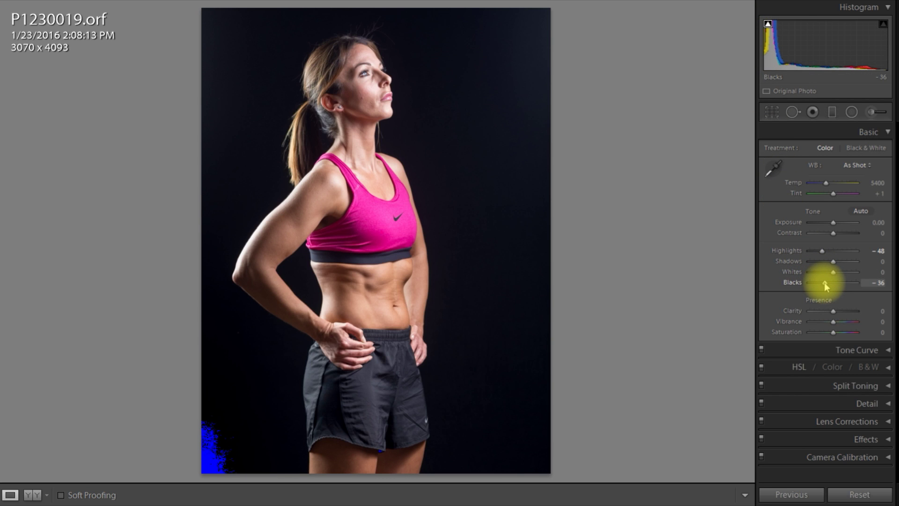
left_click_drag(824, 282, 812, 282)
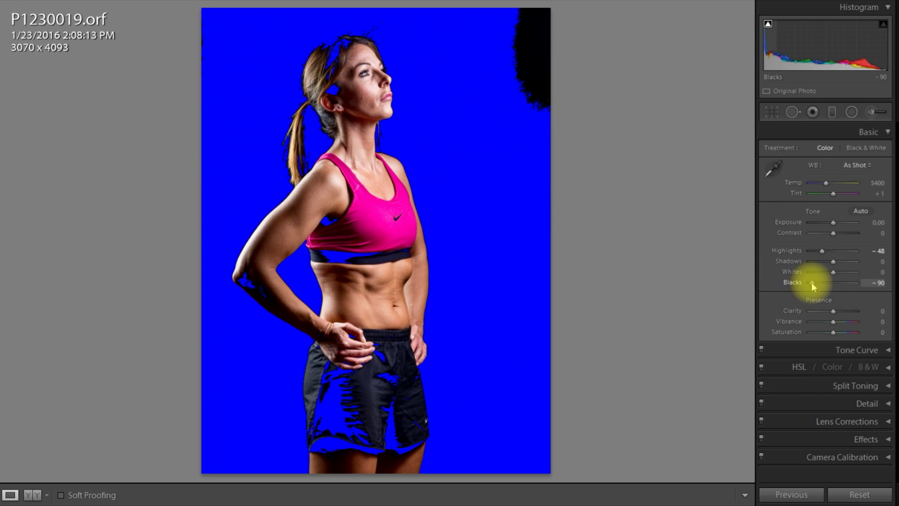
left_click_drag(811, 282, 809, 280)
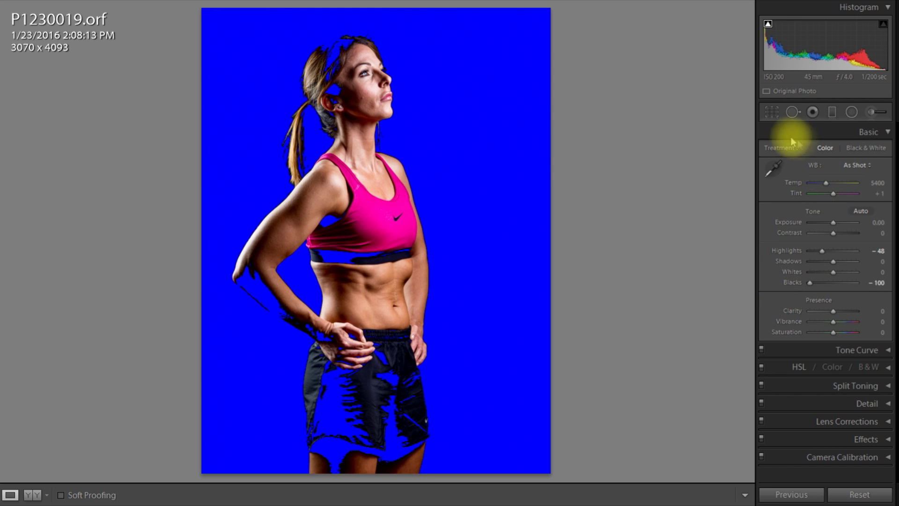
left_click(768, 24)
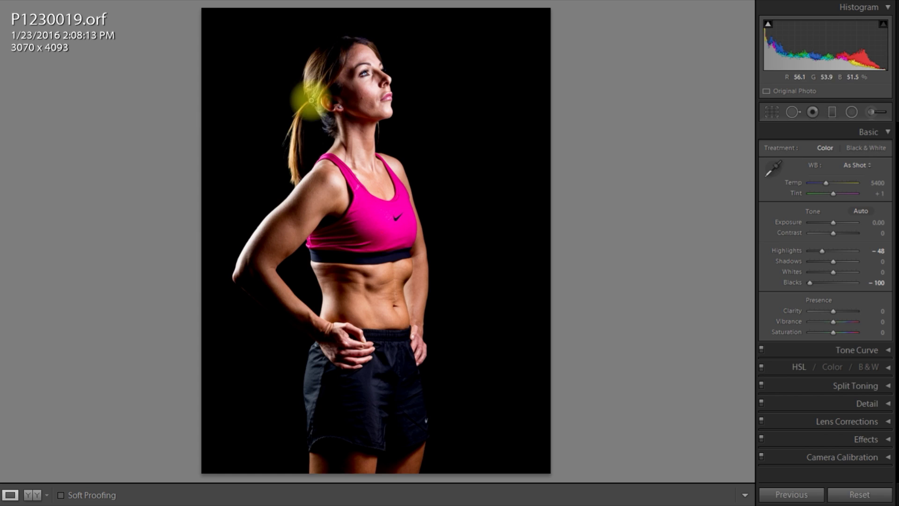
Try the black and white treatment and a color version with Saturation at -69, and reset Saturation
left_click(860, 149)
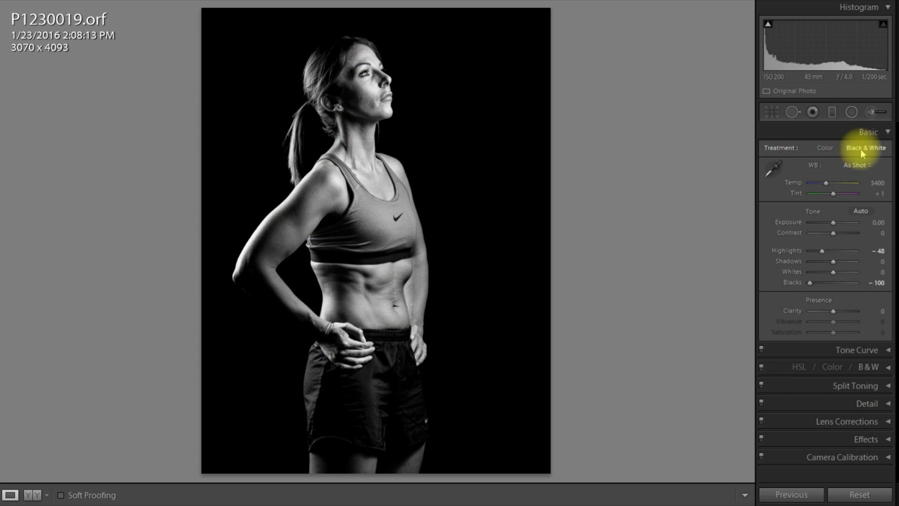
left_click(825, 149)
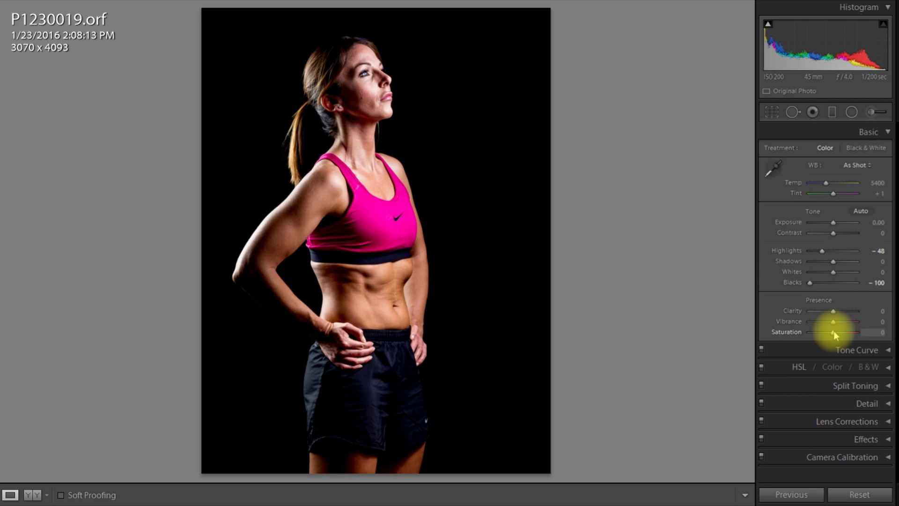
left_click_drag(833, 331, 818, 332)
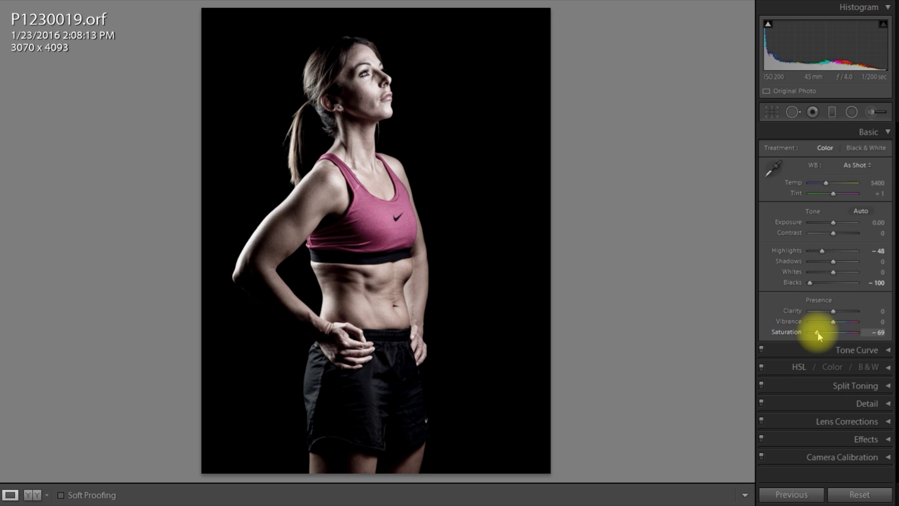
double_click(817, 333)
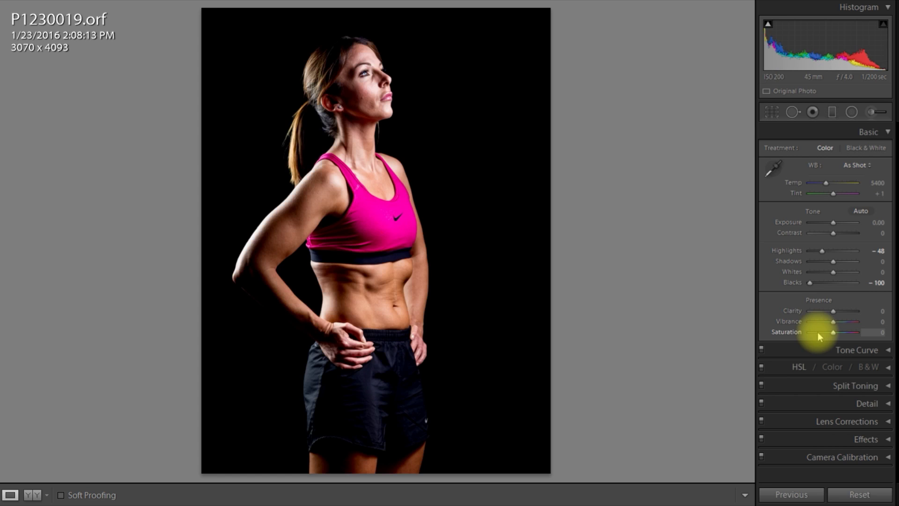
Convert the photo to black and white, set Whites to -45 and bring Highlights back to -48
left_click(867, 148)
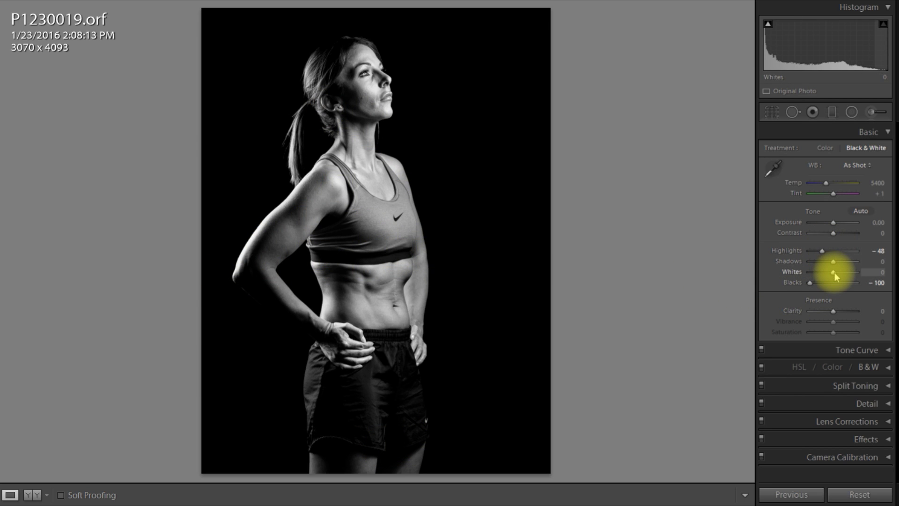
left_click_drag(834, 273, 829, 271)
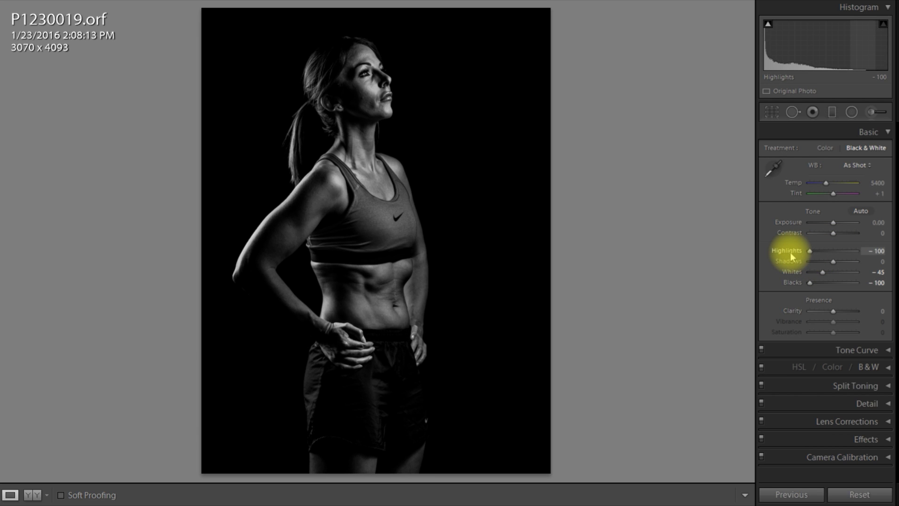
type("-48")
key("Return")
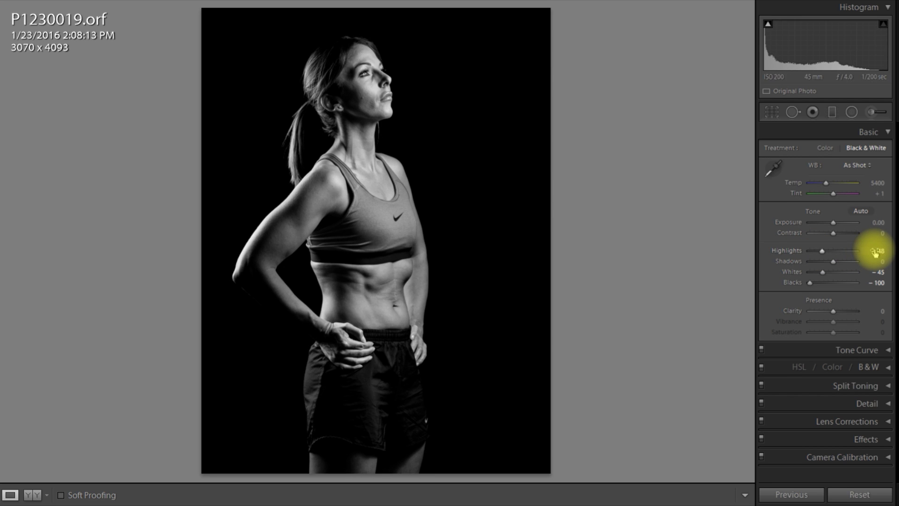
Shape the RGB point curve into a gentle S with a midpoint anchor, lowered shadows and a slightly raised black point
left_click(889, 350)
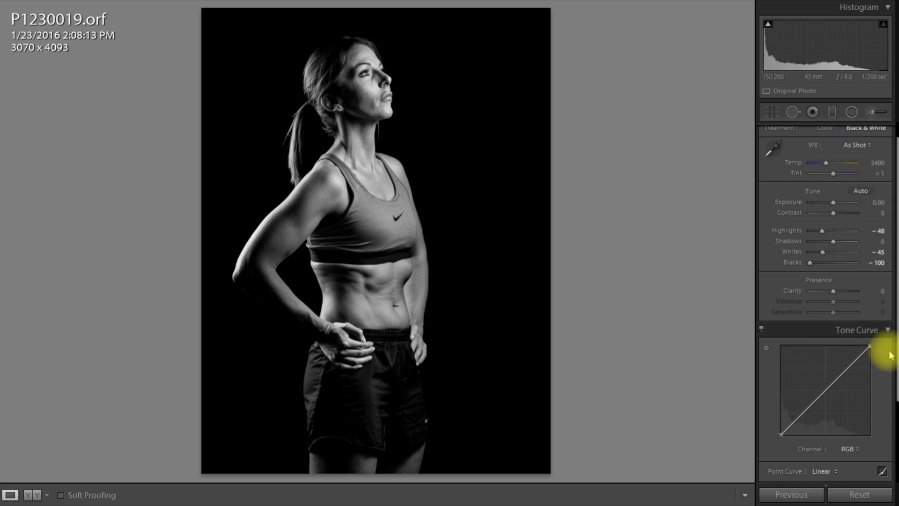
left_click(851, 364)
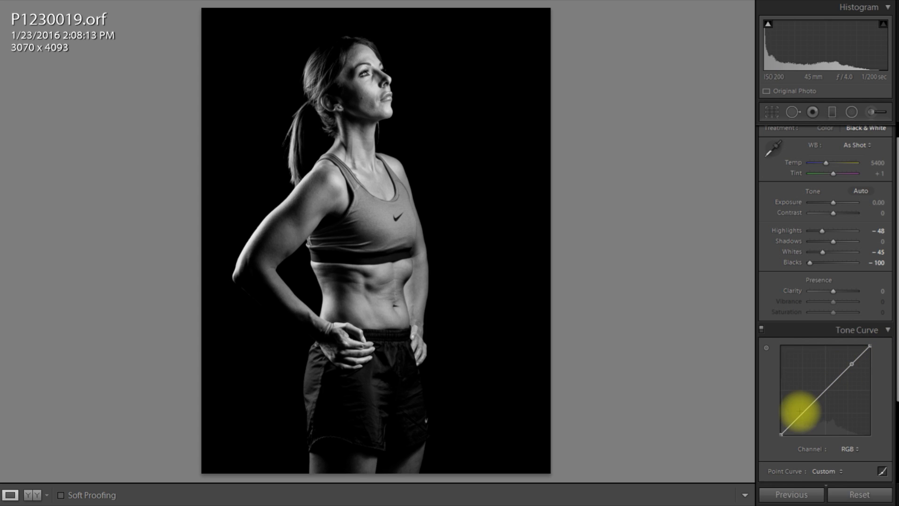
left_click(805, 411)
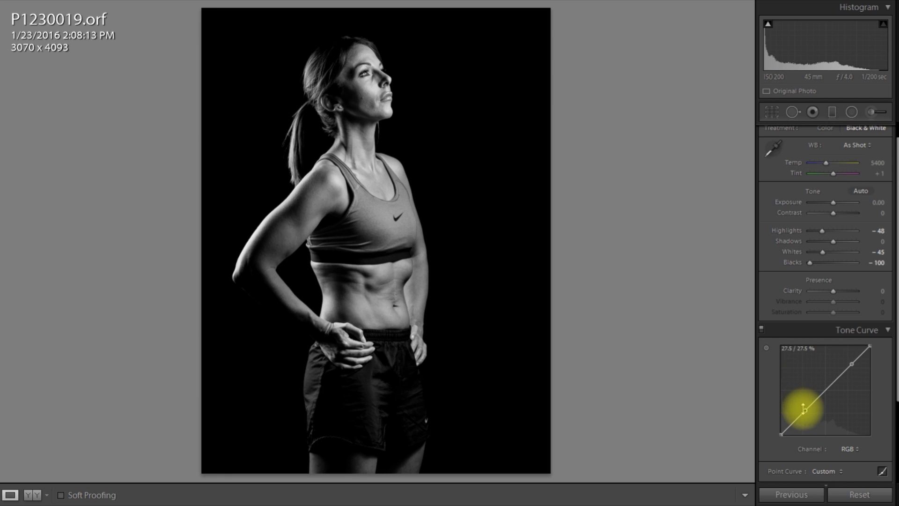
left_click_drag(804, 410, 805, 412)
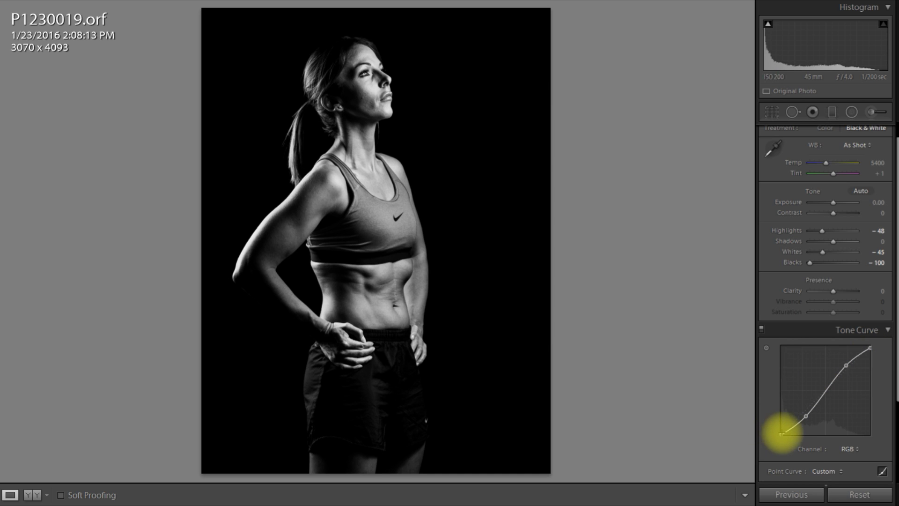
left_click(825, 391)
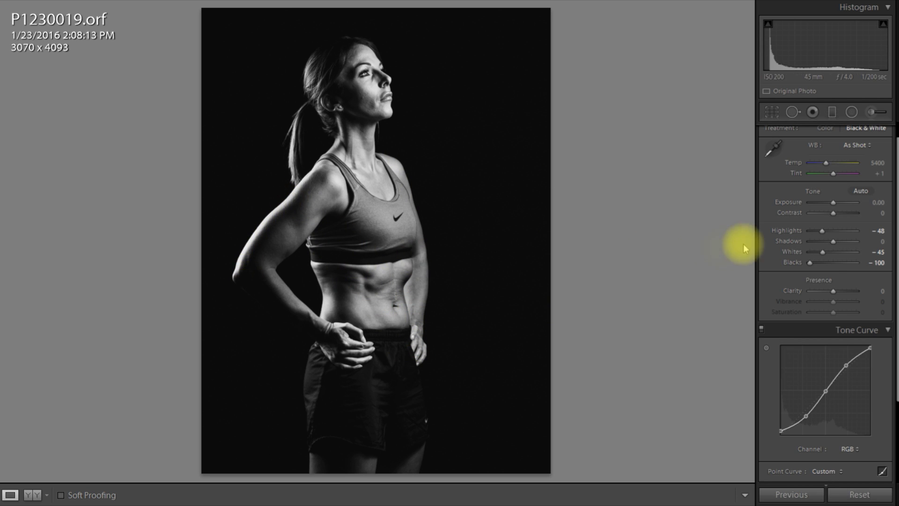
Darken the bright tones by setting Whites to -100 and Highlights to -62
left_click_drag(824, 254, 790, 248)
left_click(822, 231)
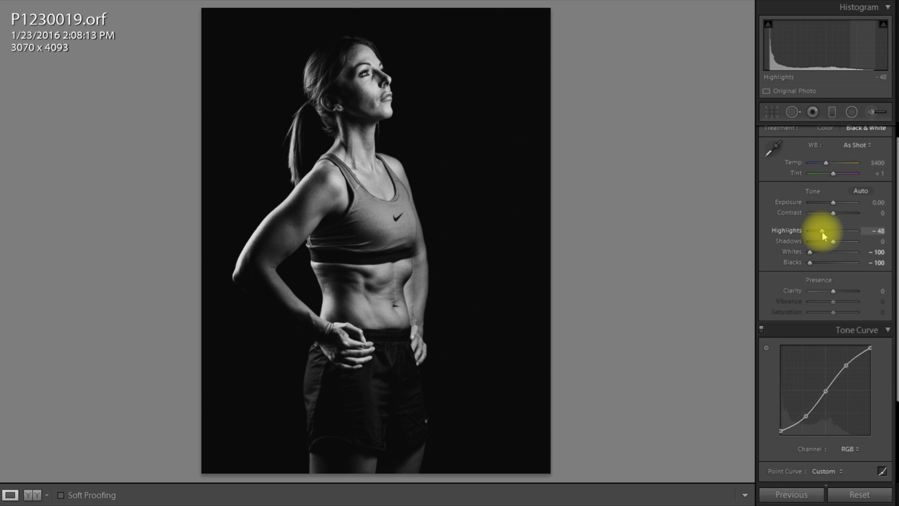
left_click_drag(822, 232, 820, 232)
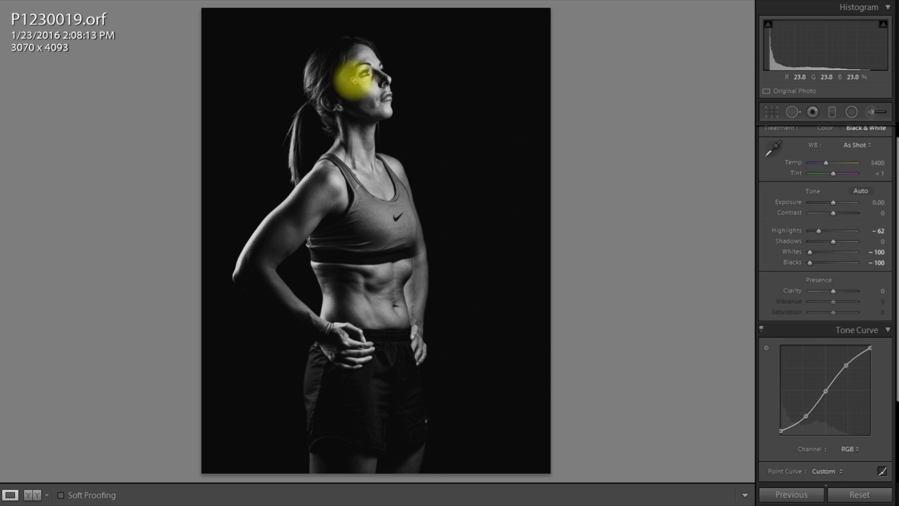
Try cloning out the blemishes on the woman's cheek and chin with Spot Removal, and delete all the clone spots
left_click(354, 77)
left_click_drag(367, 131, 368, 211)
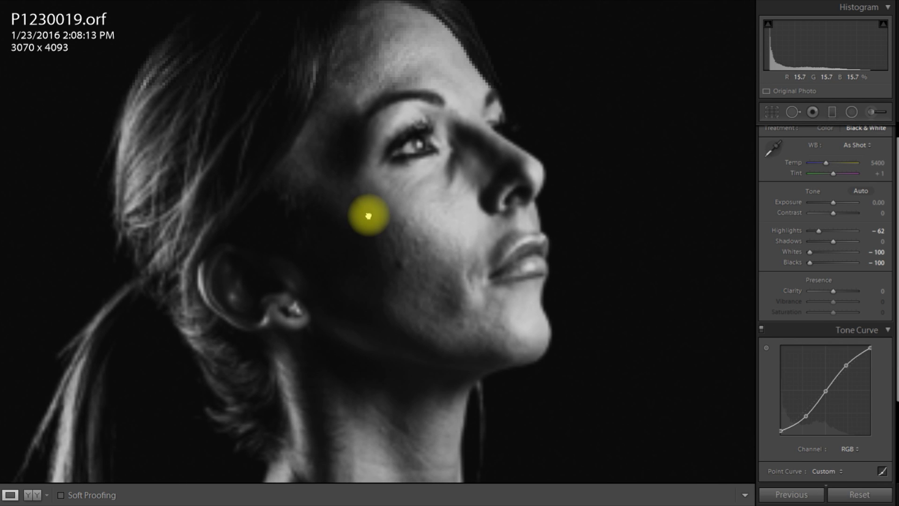
left_click(791, 112)
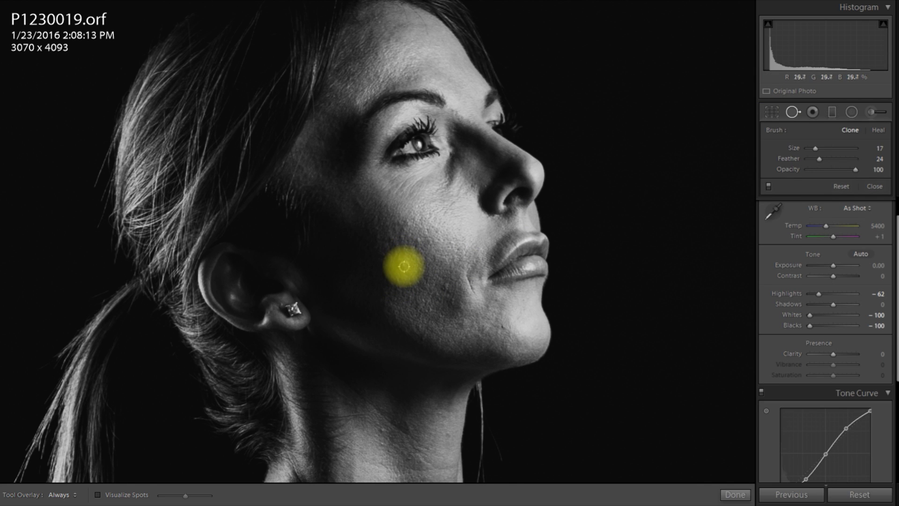
left_click(402, 265)
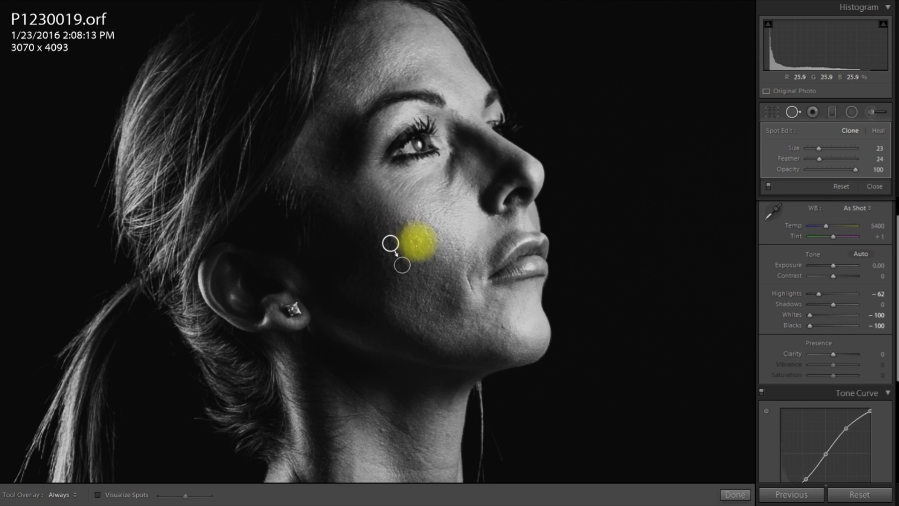
left_click(445, 284)
left_click_drag(462, 305, 461, 326)
left_click(461, 326)
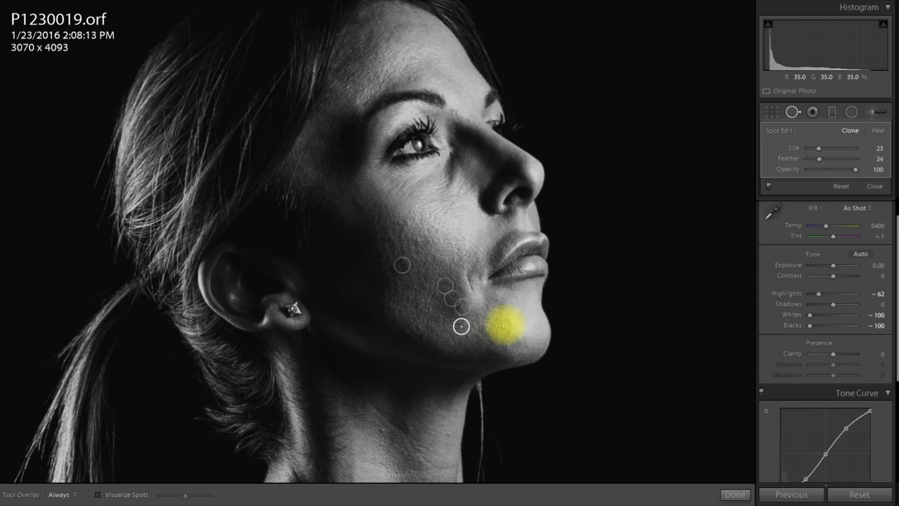
left_click(502, 326)
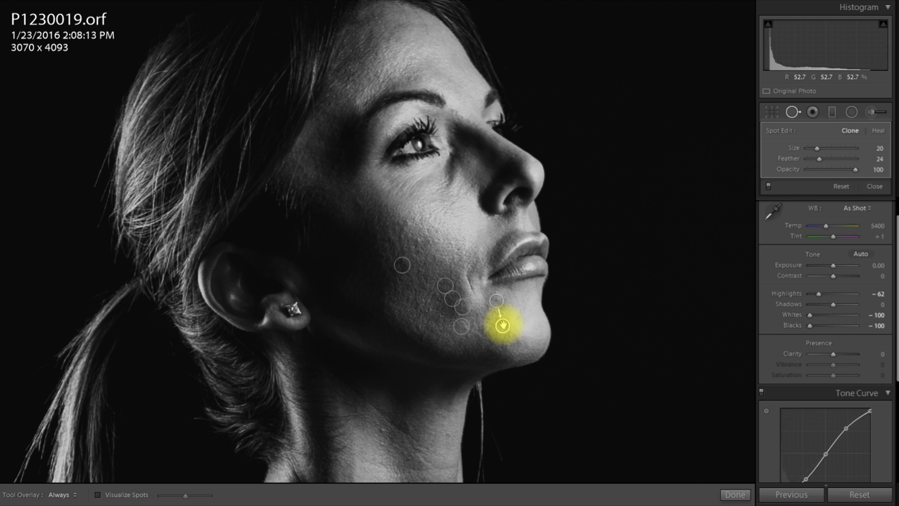
mouse_move(503, 324)
left_mouse_down()
mouse_move(461, 326)
mouse_move(462, 307)
mouse_move(402, 265)
mouse_move(431, 290)
mouse_move(444, 285)
mouse_move(452, 300)
left_mouse_up()
key("Delete")
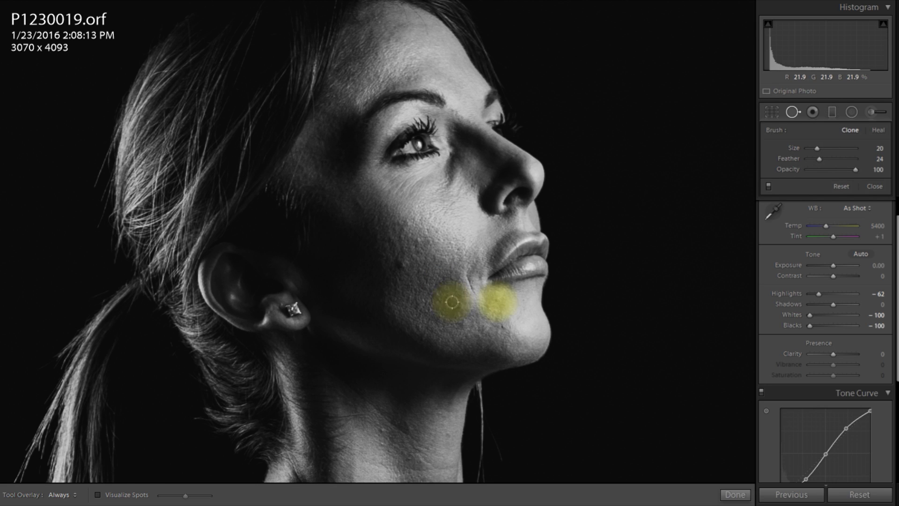
Switch Spot Removal to Heal and heal two blemishes on the woman's cheek with brush sizes 26 and 20
left_click(875, 130)
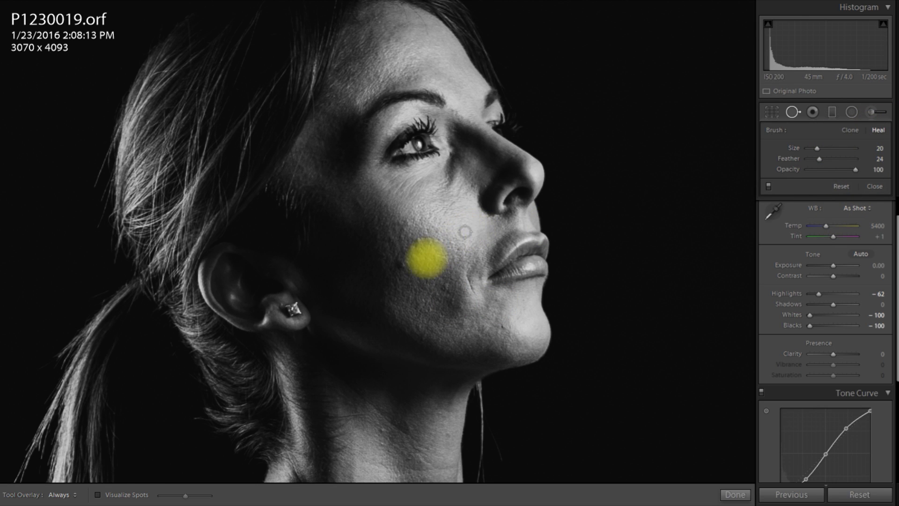
scroll(402, 265, "up", 3)
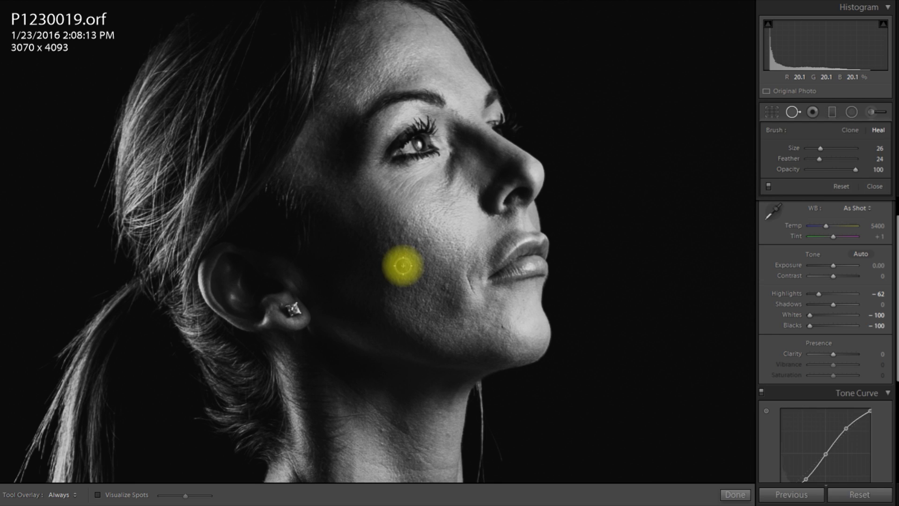
left_click(402, 265)
scroll(420, 241, "down", 3)
left_click(420, 240)
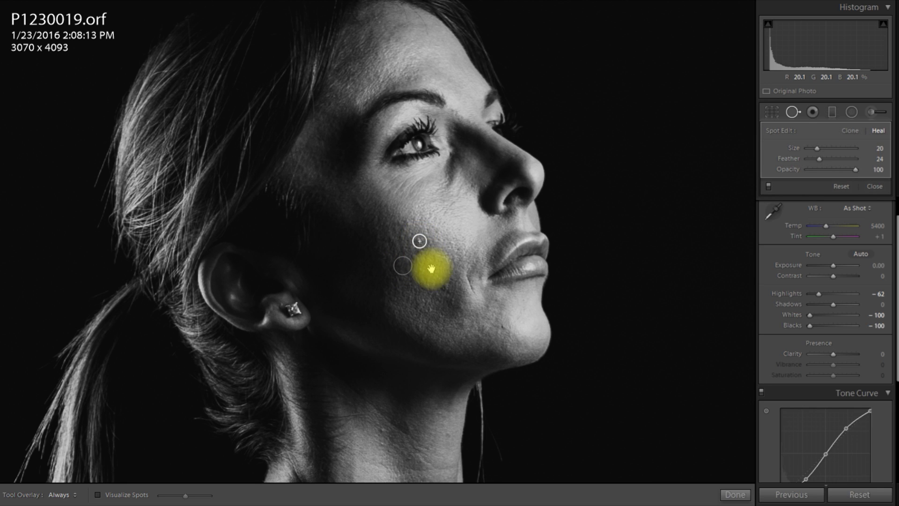
Heal the remaining facial blemishes beside the mouth, on the chin, upper cheek and near the eye, using brush sizes 23 and 20
scroll(447, 286, "up", 2)
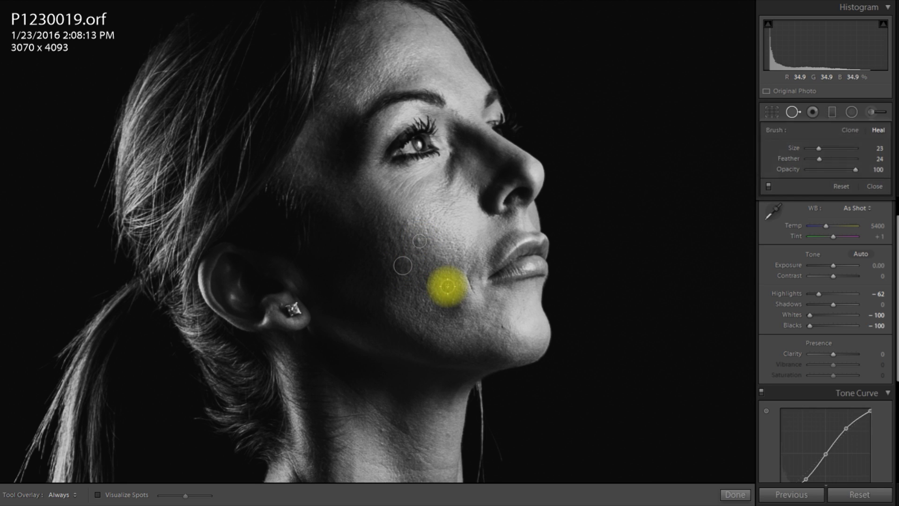
left_click(447, 285)
left_click(460, 303)
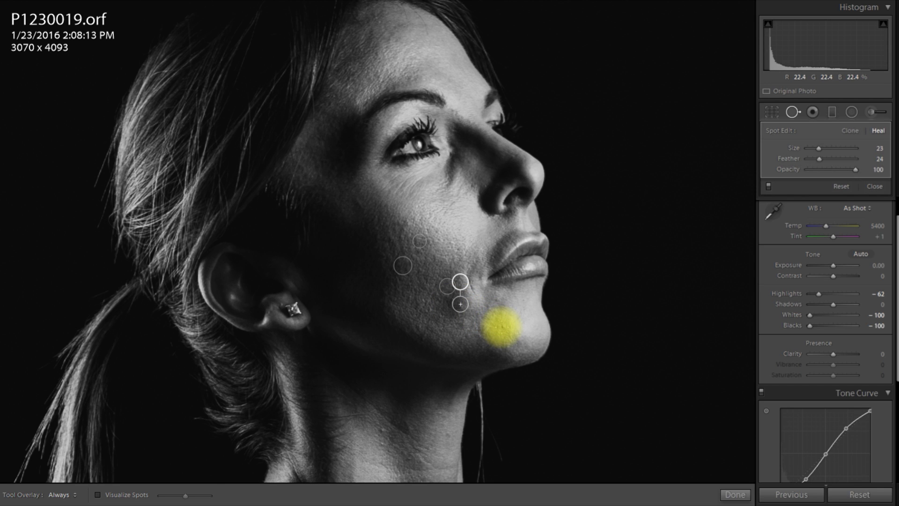
scroll(501, 326, "down", 2)
left_click(501, 327)
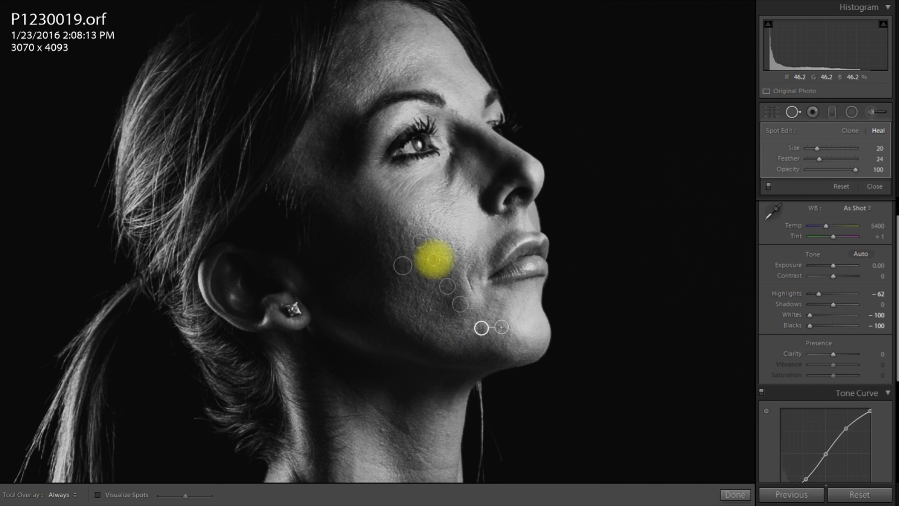
left_click(408, 222)
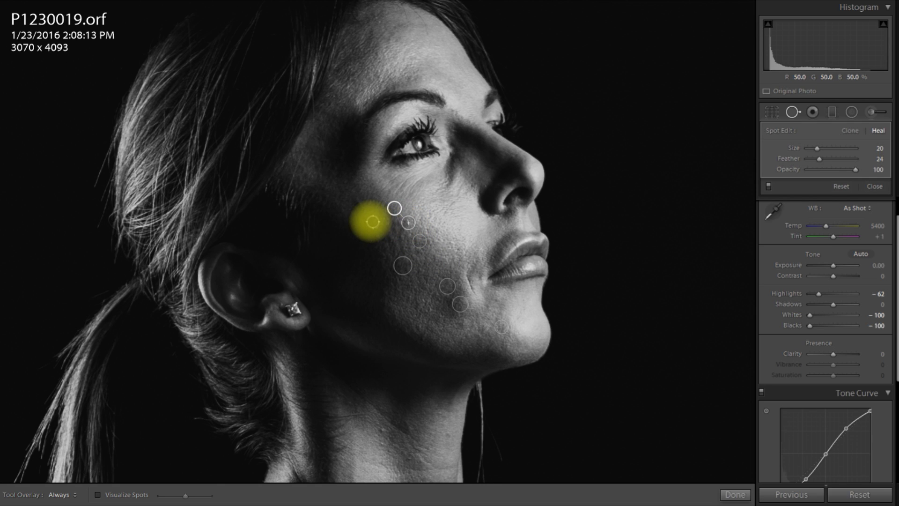
left_click(359, 200)
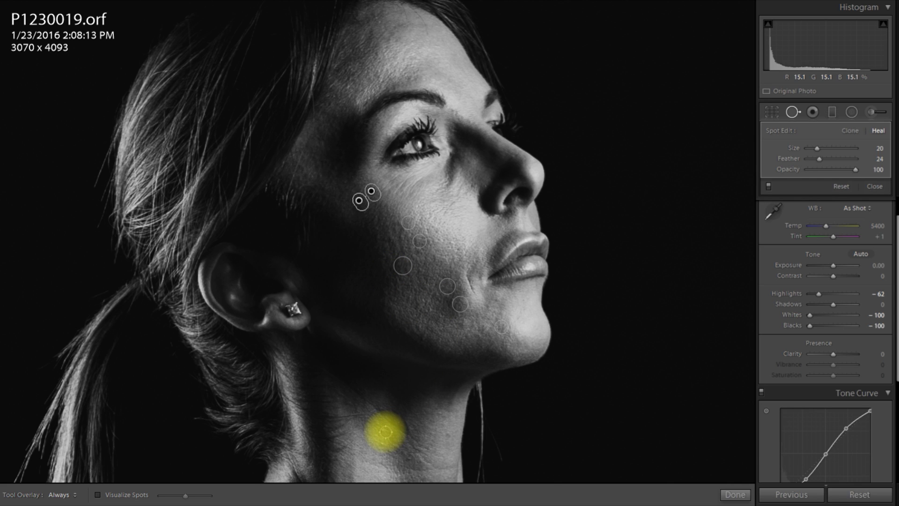
Heal the spots on the woman's neck with brush sizes 20 and 17, and finish the spot removal
left_click(381, 445)
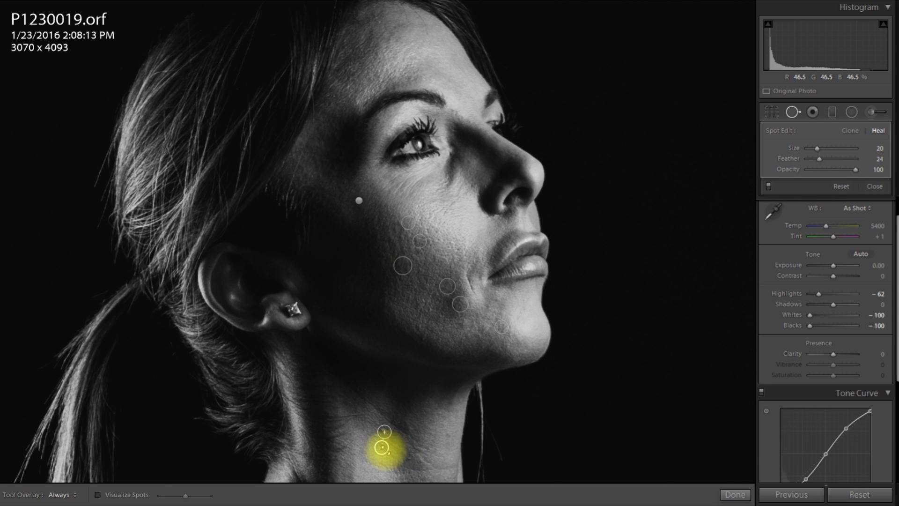
left_click_drag(382, 448, 368, 427)
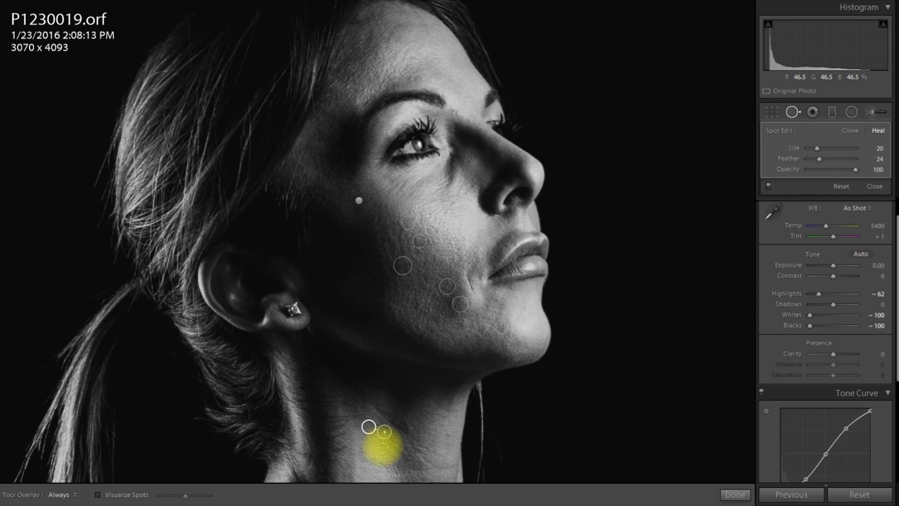
key("ctrl+z")
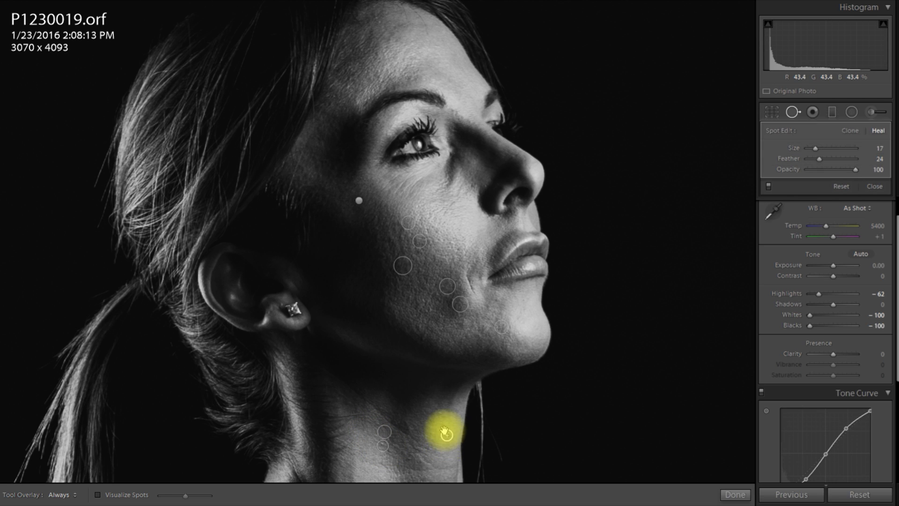
left_click(447, 434)
left_click(440, 415)
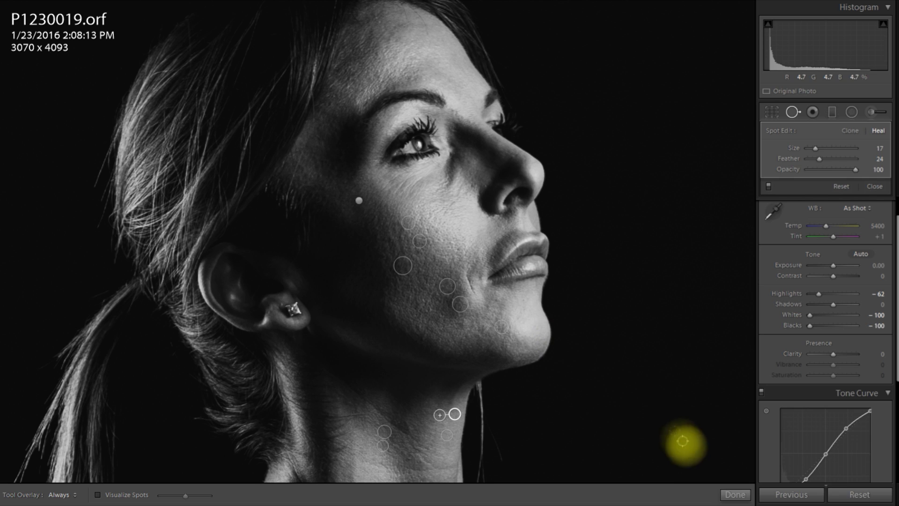
left_click(733, 495)
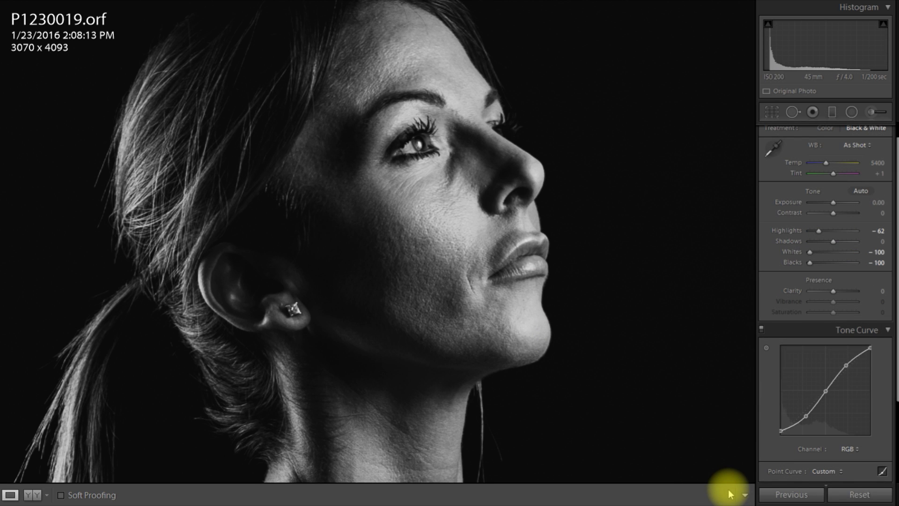
Clone out the Nike logo on the sports bra with a size 13 Spot Removal brush
left_click(402, 235)
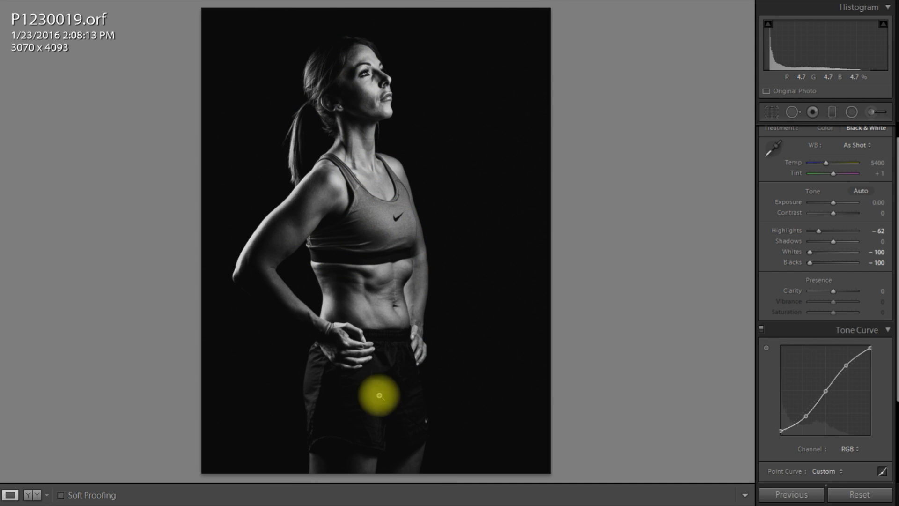
left_click(398, 217)
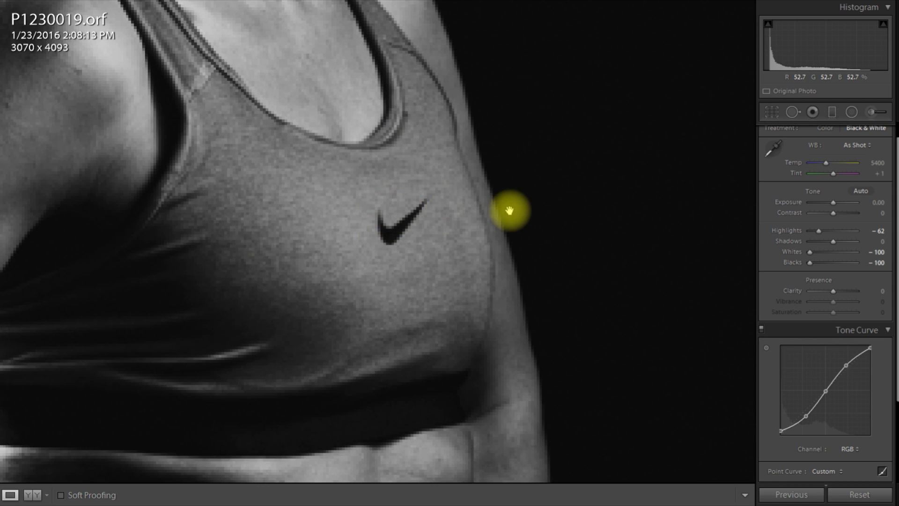
left_click(791, 112)
left_click(851, 131)
scroll(389, 214, "down", 7)
mouse_move(380, 212)
left_mouse_down()
mouse_move(384, 244)
mouse_move(420, 204)
mouse_move(391, 241)
mouse_move(385, 229)
mouse_move(423, 206)
mouse_move(410, 207)
mouse_move(403, 225)
mouse_move(413, 216)
left_mouse_up()
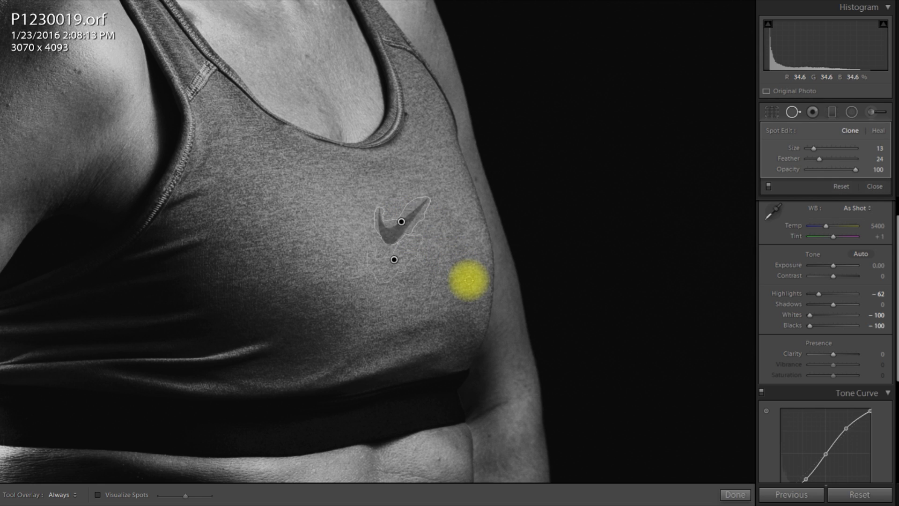
left_click(736, 498)
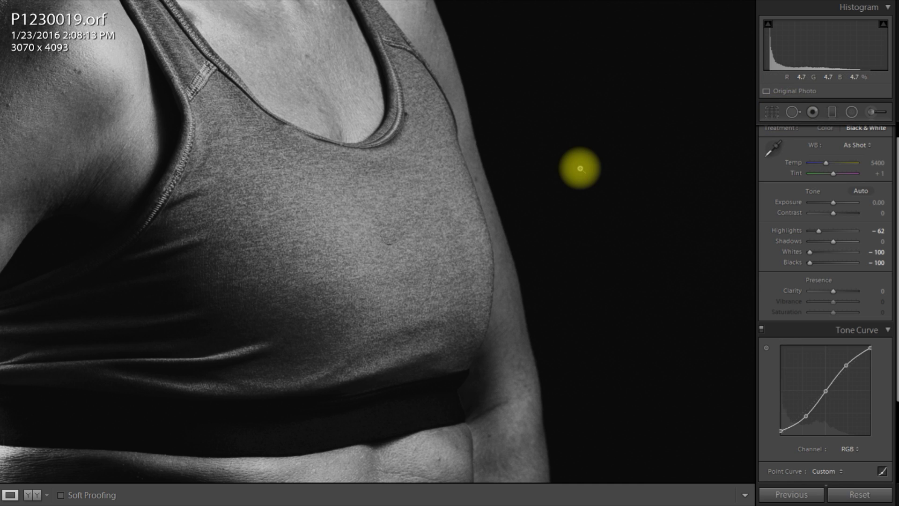
Clone out the small white logo on the edge of the shorts with a size 17 Spot Removal brush
left_click(580, 168)
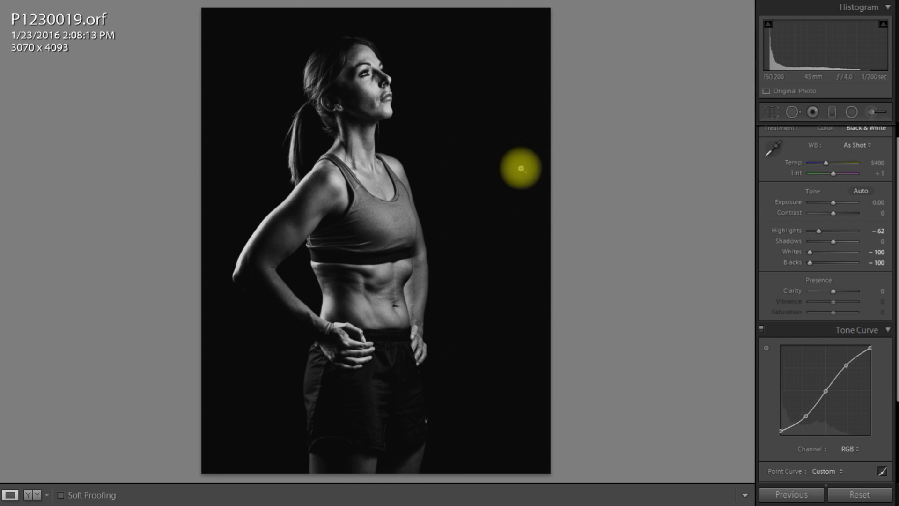
left_click(424, 425)
left_click(792, 114)
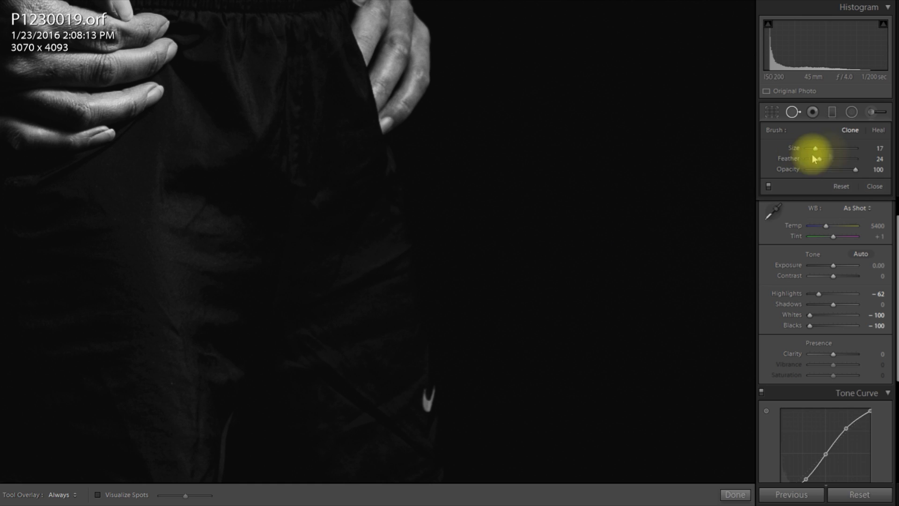
left_click(425, 391)
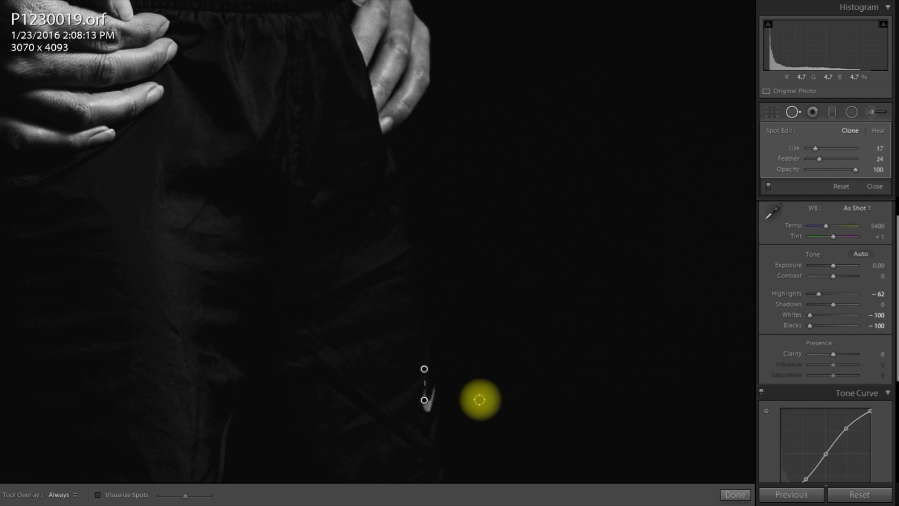
left_click(734, 495)
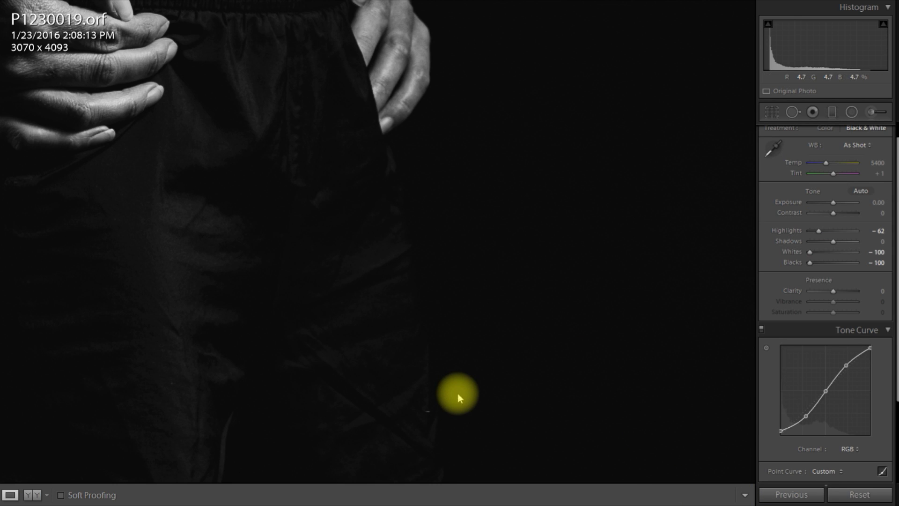
left_click(498, 375)
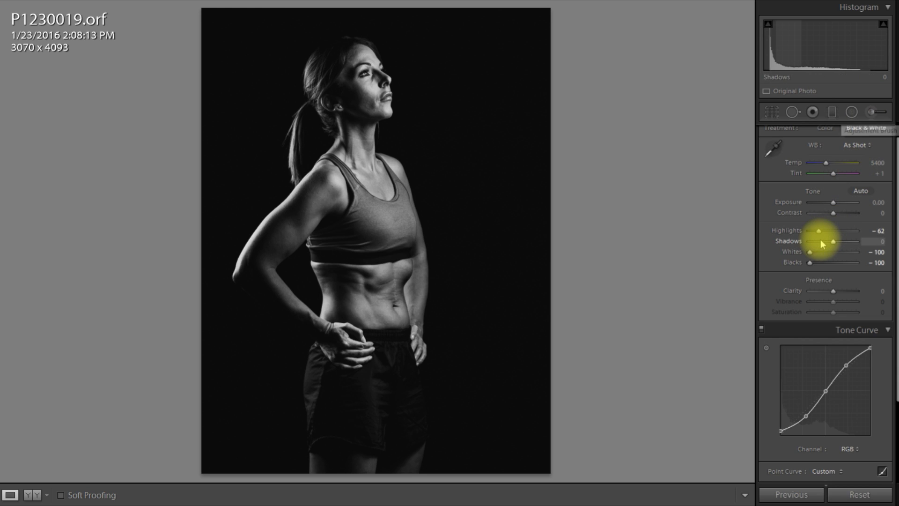
Set up an Adjustment Brush with Highlights -14, Shadows -5 and Clarity -5
left_click(872, 114)
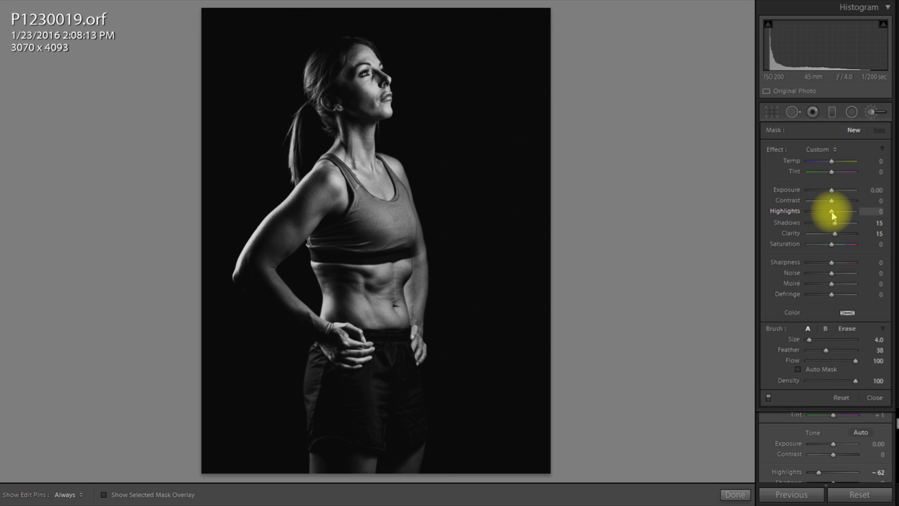
left_click_drag(831, 212, 831, 222)
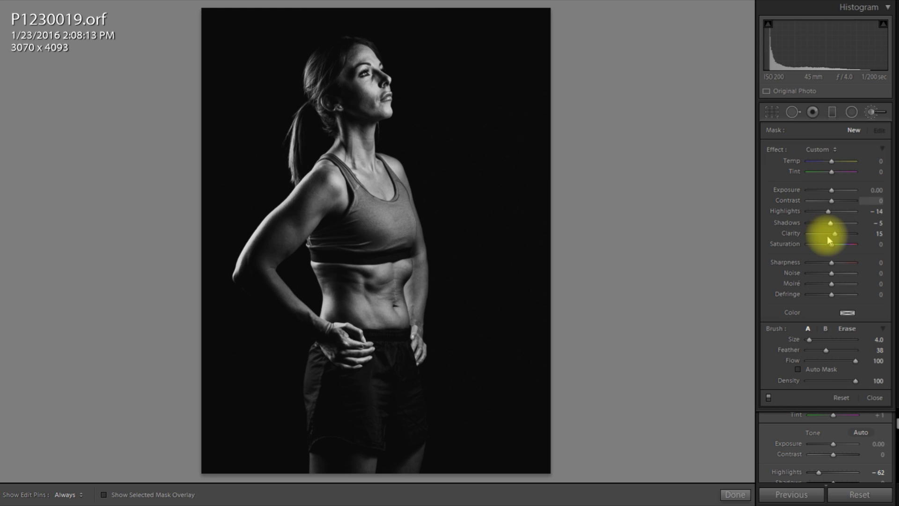
left_click_drag(831, 232, 829, 233)
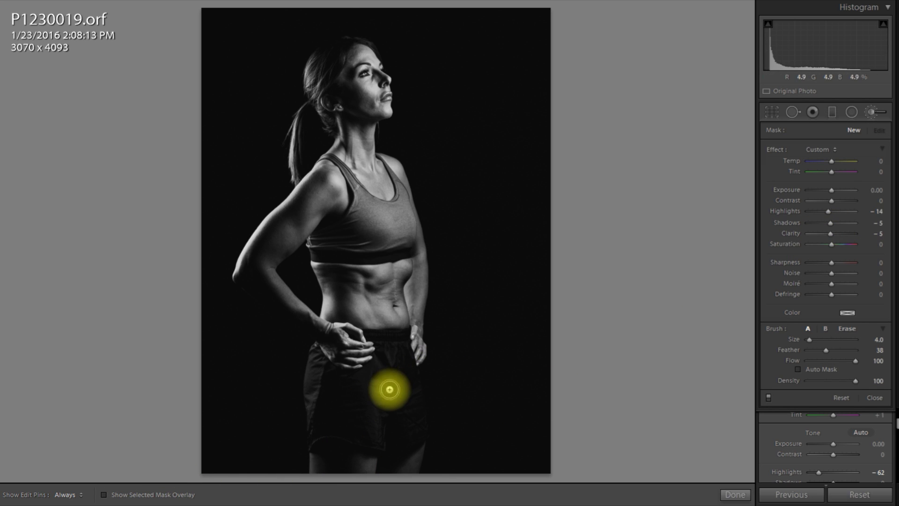
Paint the brush adjustment over the shorts with brush sizes 8 and 6, and check the coverage with the mask overlay
scroll(379, 398, "up", 4)
key("h")
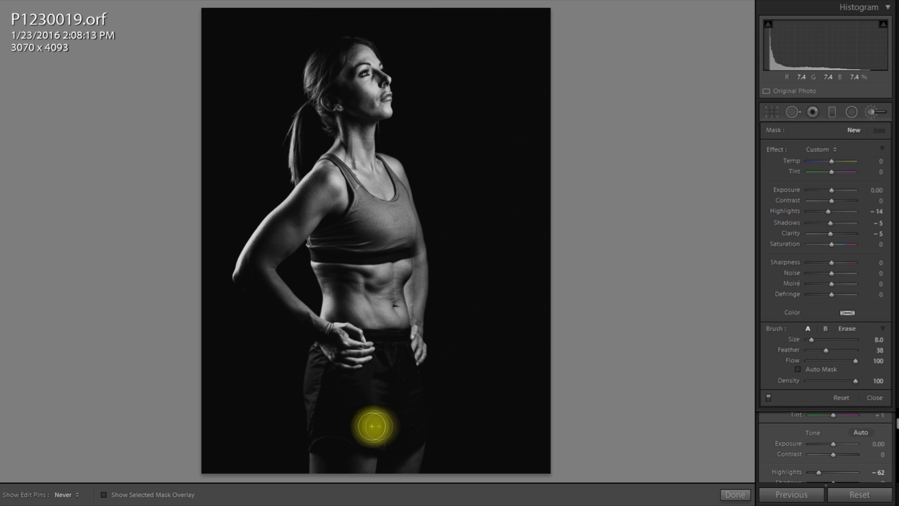
left_click(320, 376)
mouse_move(316, 370)
left_mouse_down()
mouse_move(347, 397)
mouse_move(378, 383)
mouse_move(402, 349)
mouse_move(373, 426)
mouse_move(381, 436)
mouse_move(389, 388)
mouse_move(389, 425)
mouse_move(406, 386)
mouse_move(408, 438)
mouse_move(325, 416)
mouse_move(314, 385)
mouse_move(315, 417)
left_mouse_up()
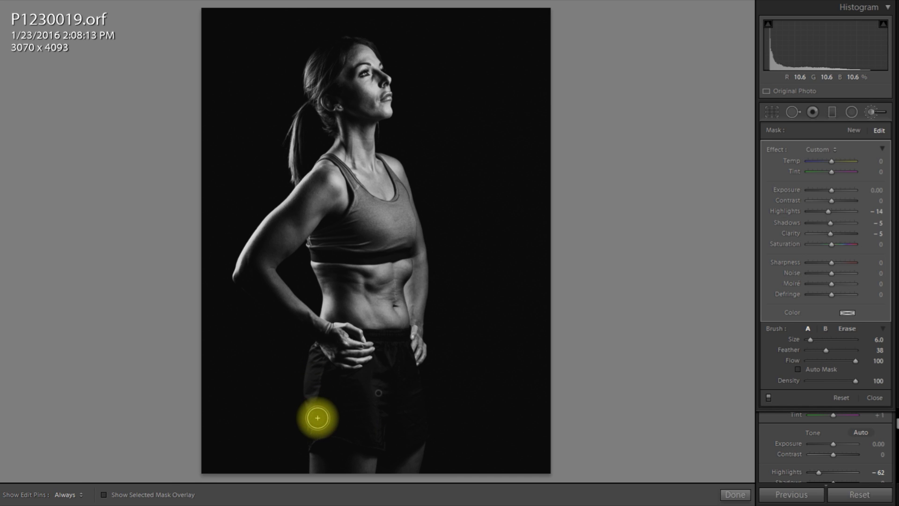
key("h")
left_click(103, 495)
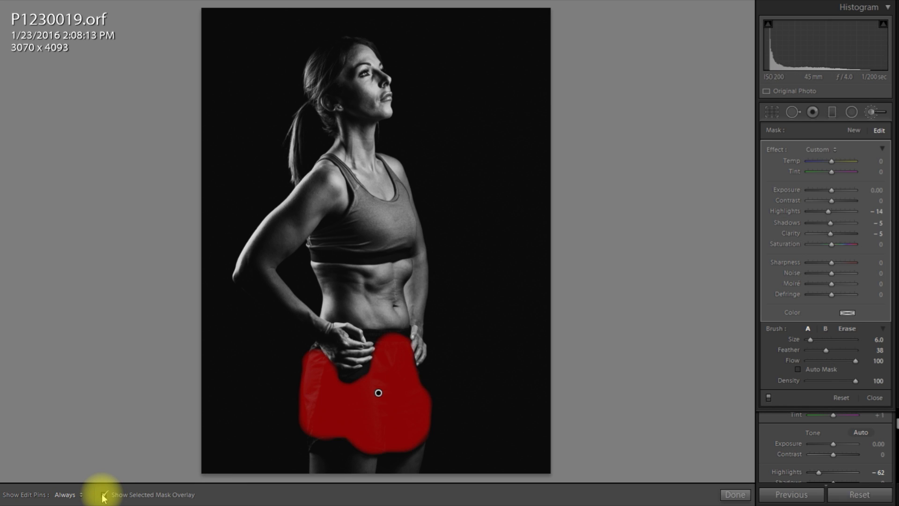
left_click(103, 495)
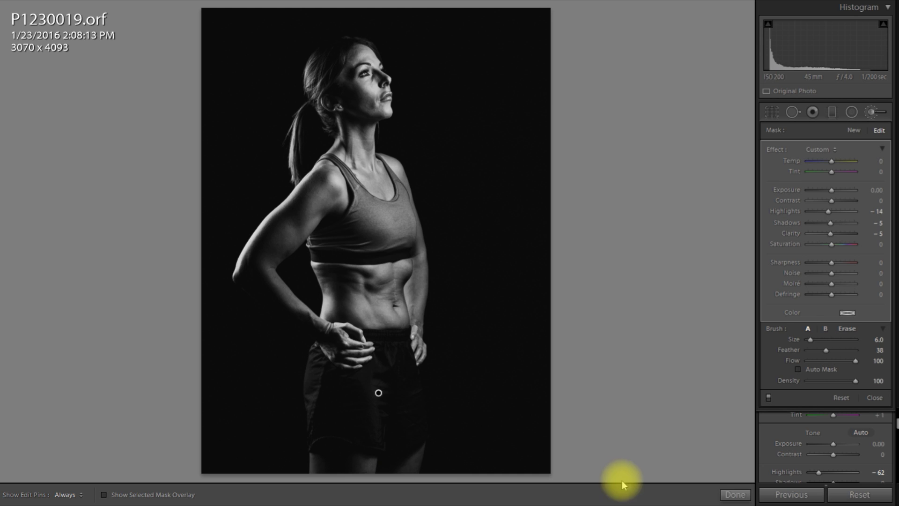
left_click(733, 495)
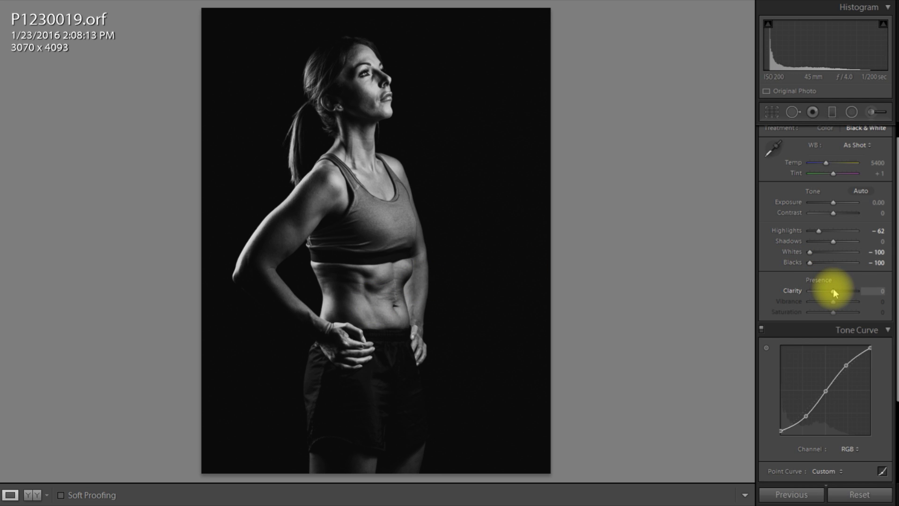
Try the photo's overall Clarity at +100 and settle on +40
left_click_drag(833, 290, 874, 292)
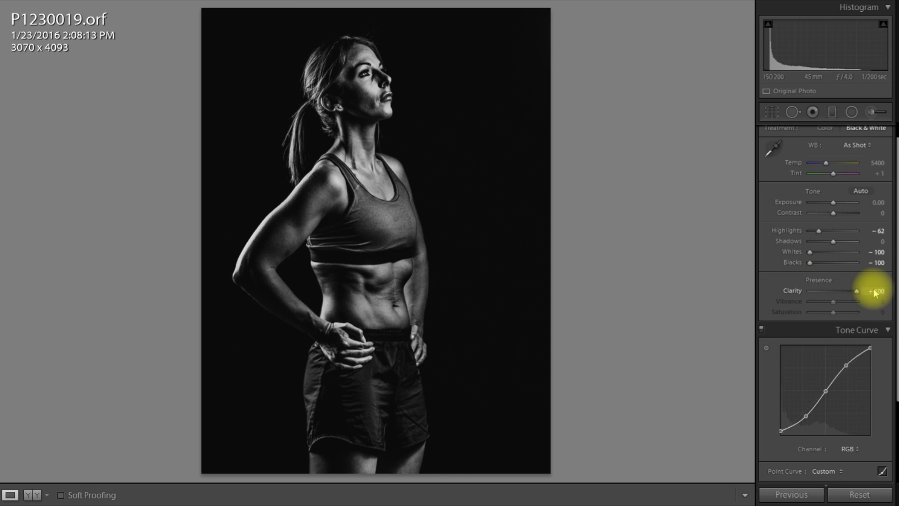
left_click_drag(873, 292, 891, 298)
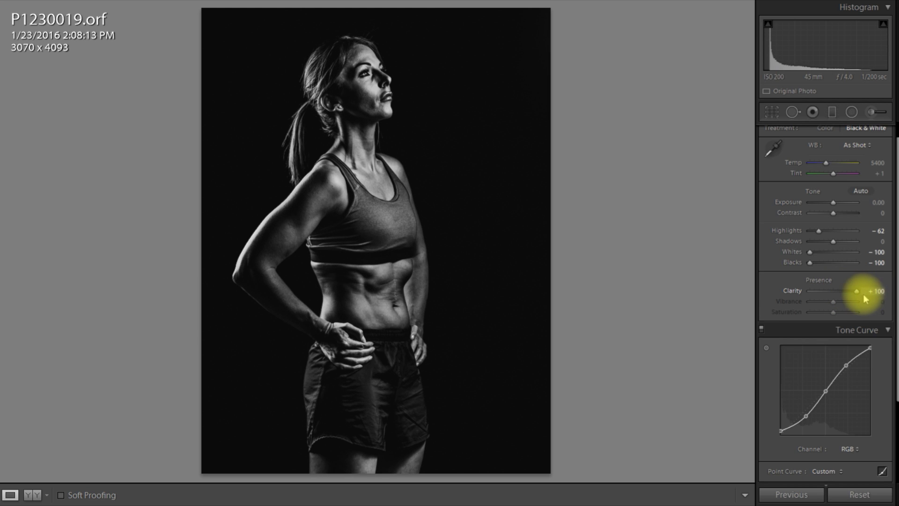
mouse_move(836, 294)
left_mouse_down()
mouse_move(883, 299)
mouse_move(839, 290)
left_mouse_up()
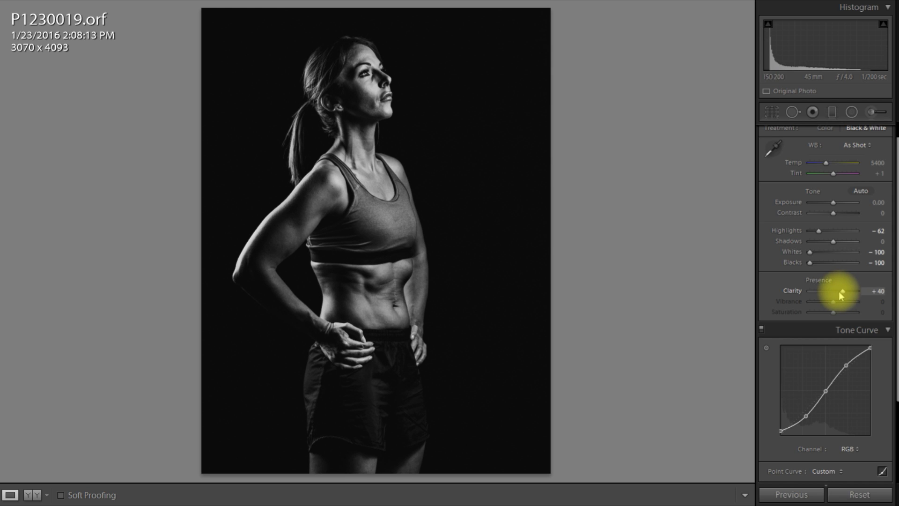
Lower the Clarity of the existing brush adjustment on the shorts and finish editing it
left_click(873, 112)
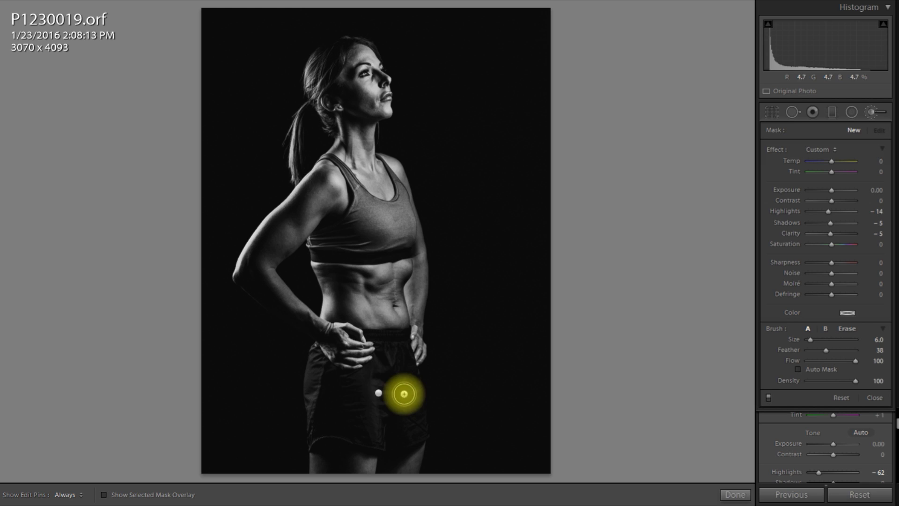
left_click(378, 395)
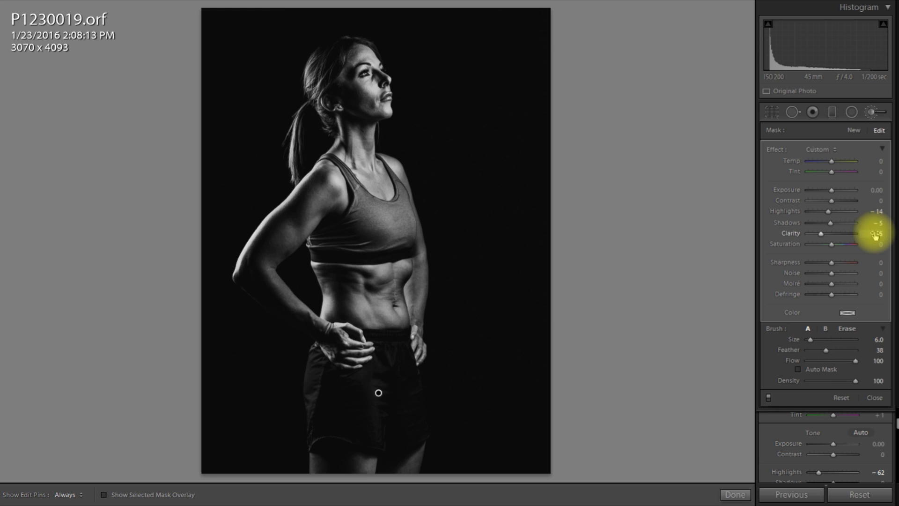
left_click(734, 495)
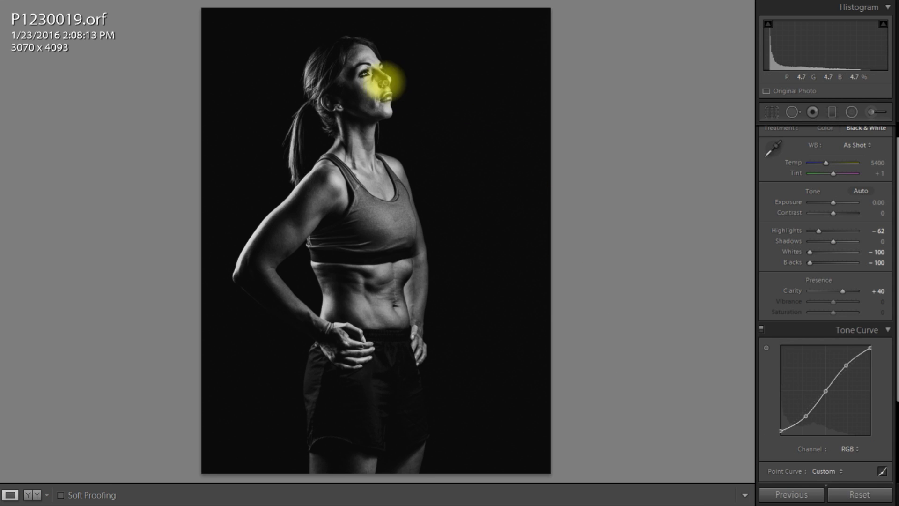
Set up a new Adjustment Brush for the face's skin with Clarity -45 and Noise 21
left_click(338, 62)
left_click_drag(396, 104, 383, 164)
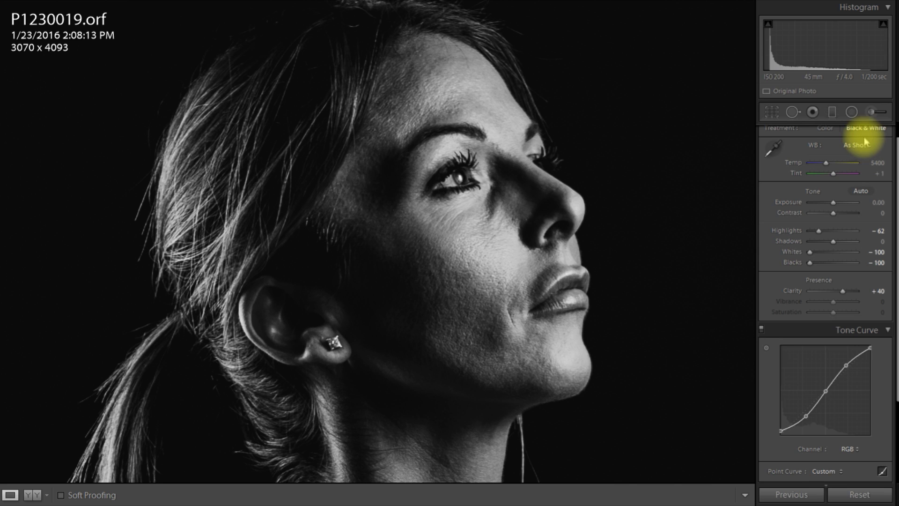
left_click(870, 112)
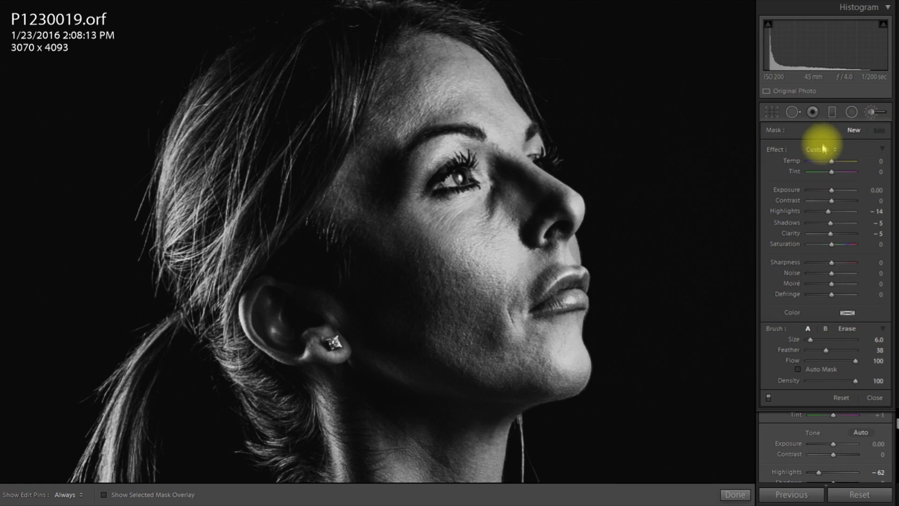
left_click(824, 147)
left_click(826, 251)
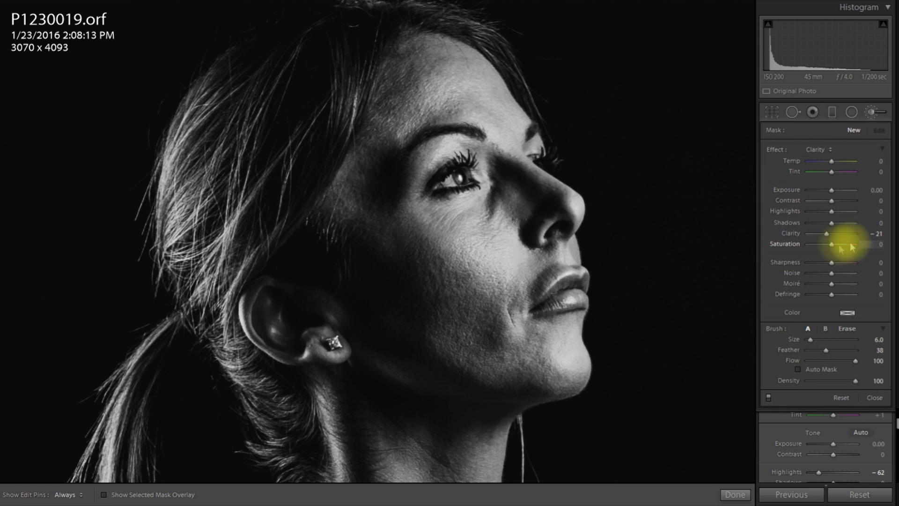
left_click(875, 233)
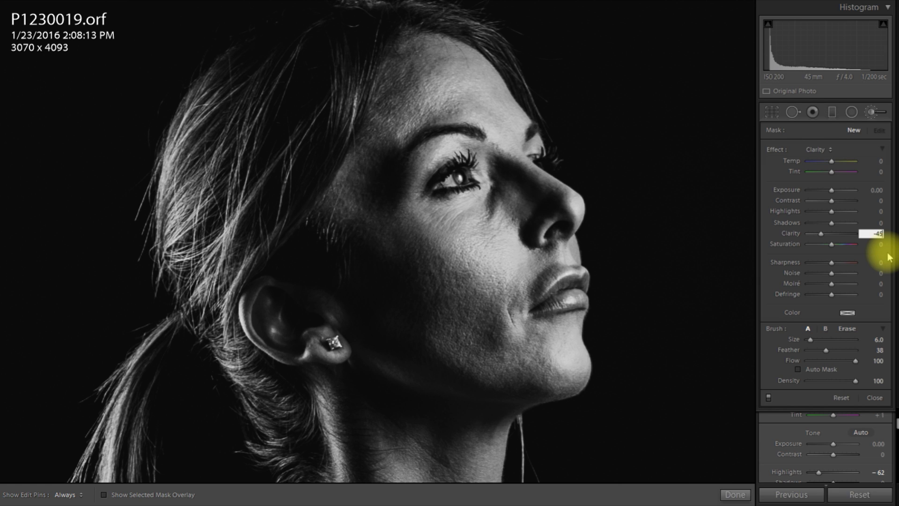
left_click_drag(832, 273, 837, 277)
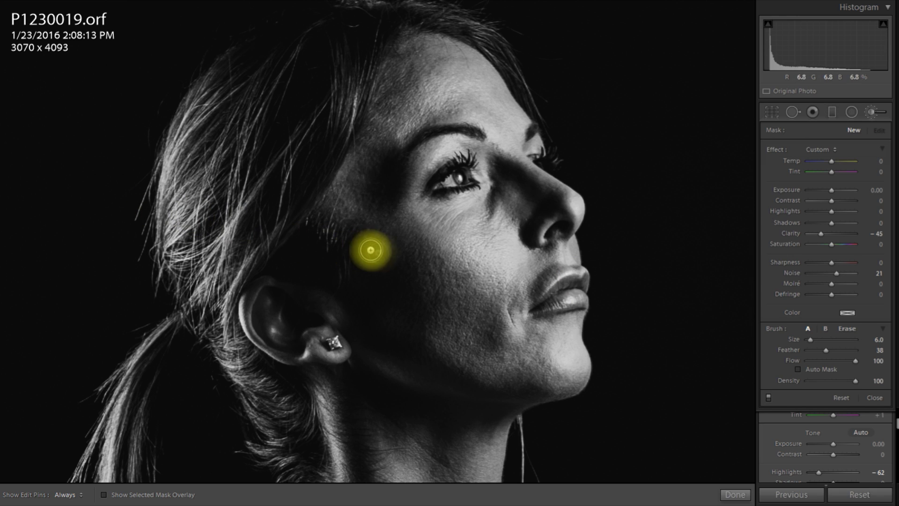
Paint the softening adjustment over the face and neck with brush sizes 16 and 18, and show the mask overlay
scroll(412, 262, "up", 5)
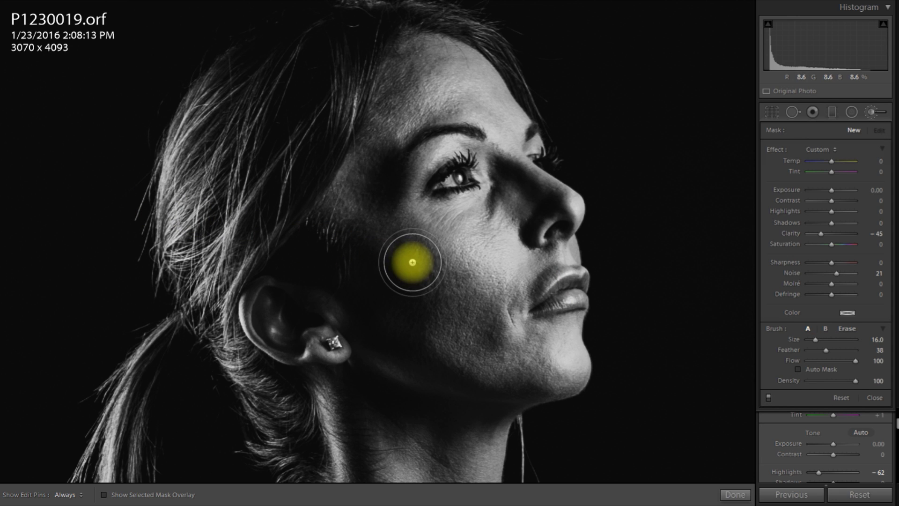
key("h")
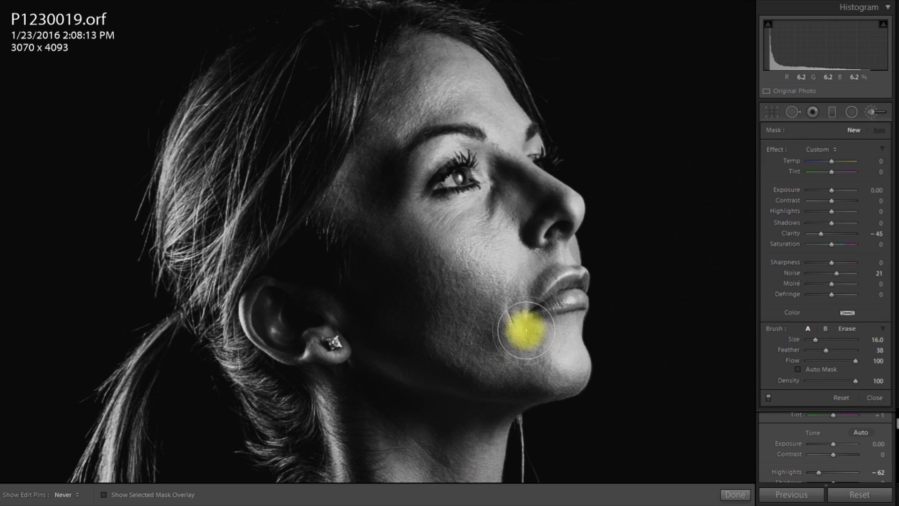
key("bracketright")
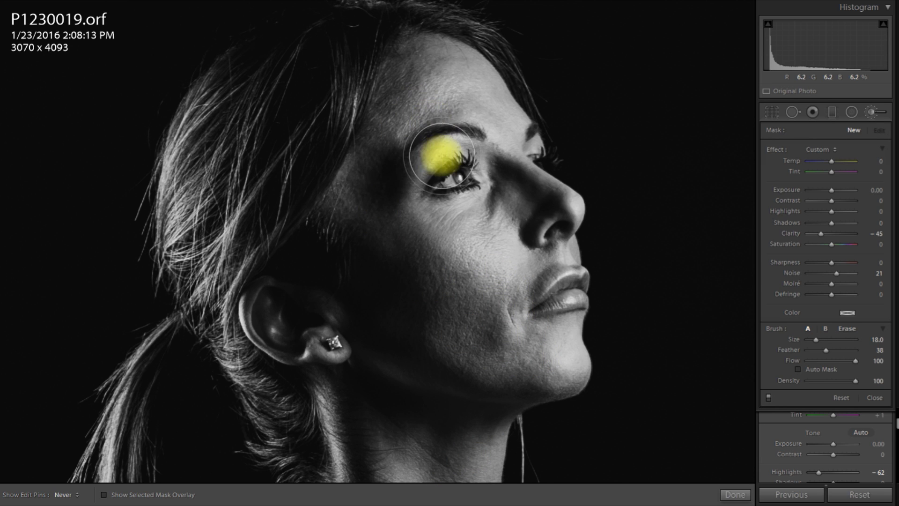
left_click(407, 263)
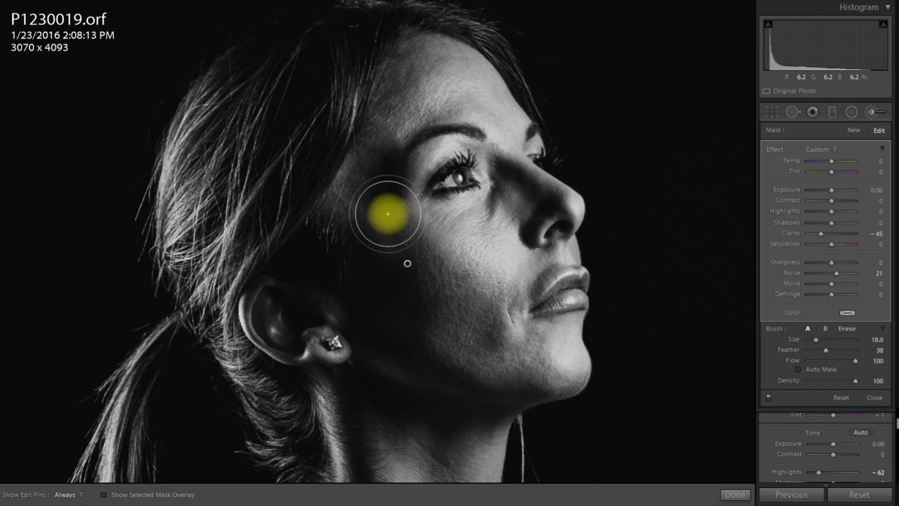
left_click(104, 496)
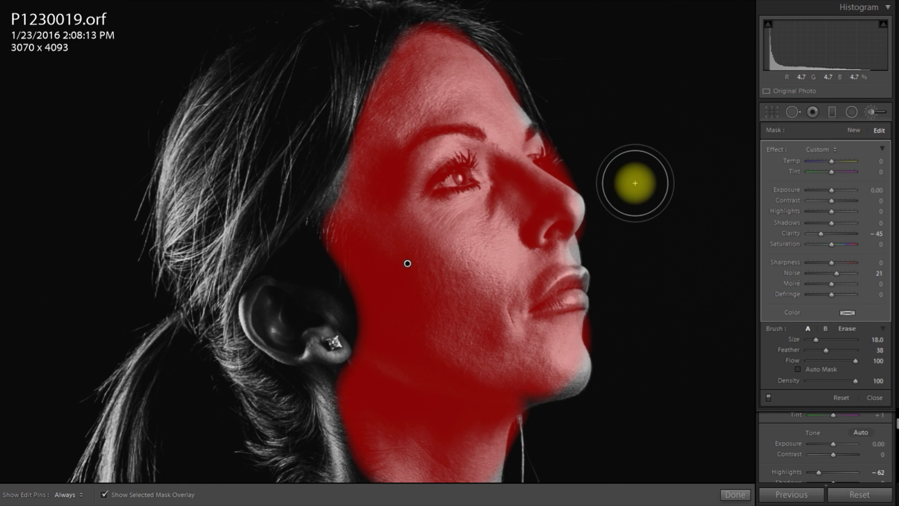
Extend the mask over the chin, the lip edge, the temple and the far brow with a size 10 brush
scroll(533, 378, "down", 3)
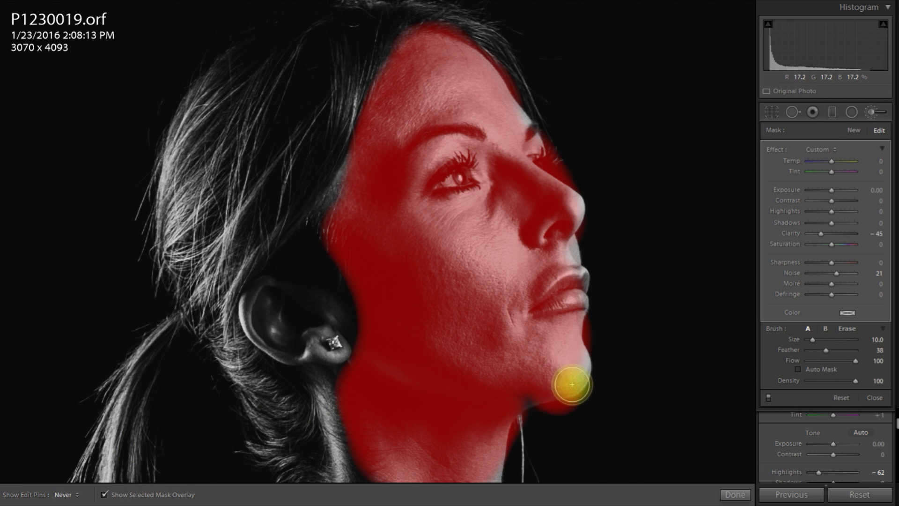
key("h")
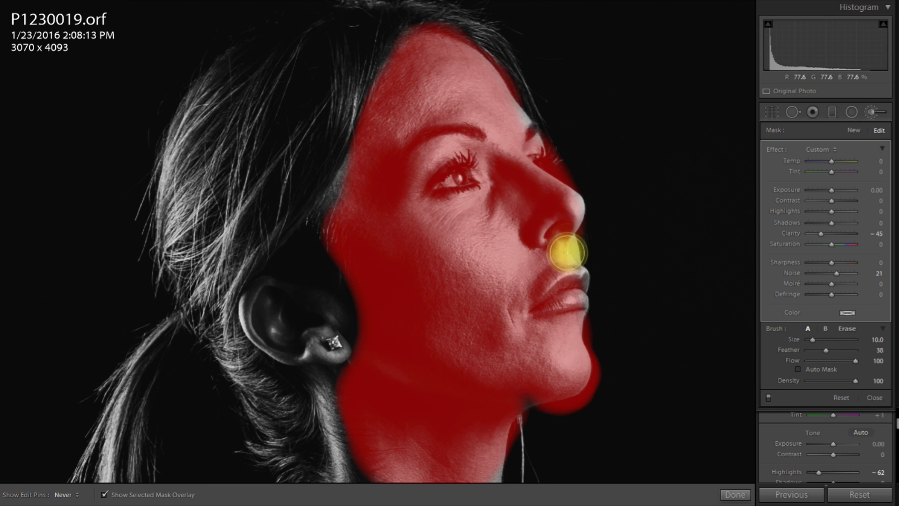
mouse_move(319, 186)
left_mouse_down()
mouse_move(325, 215)
mouse_move(333, 195)
mouse_move(327, 226)
mouse_move(403, 350)
left_mouse_up()
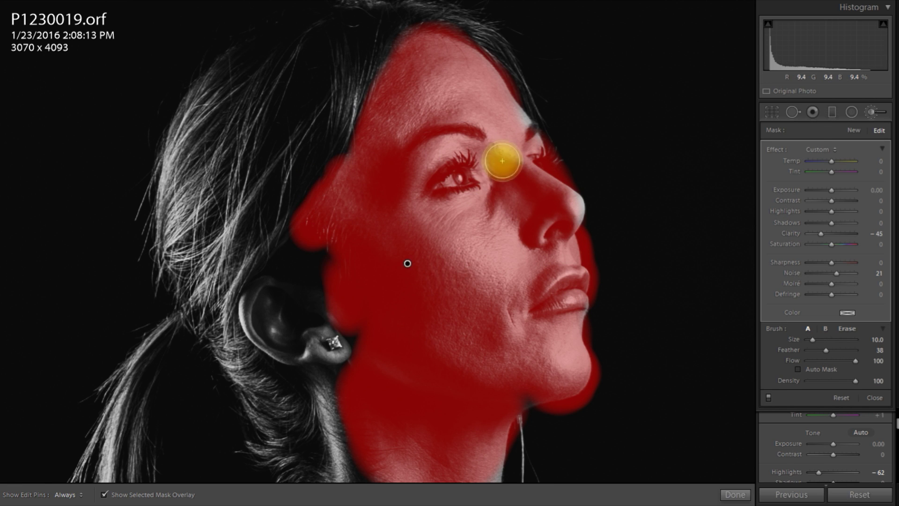
key("h")
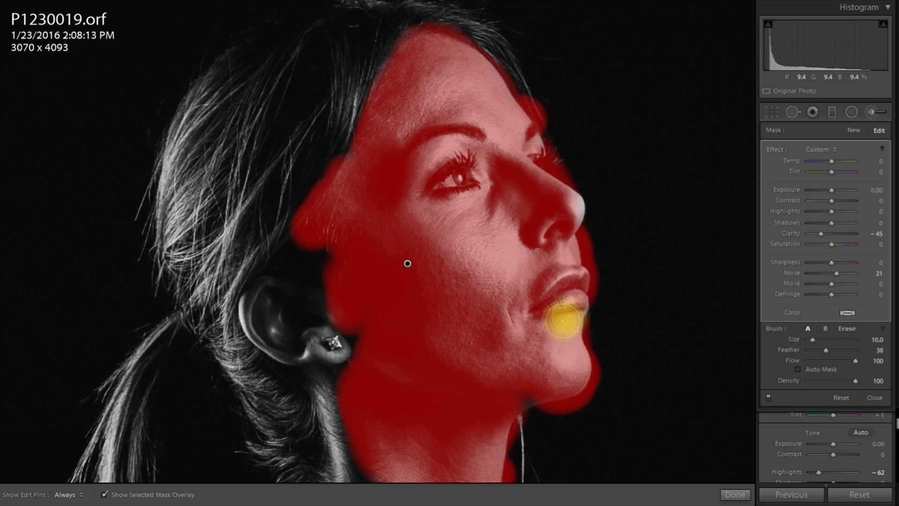
Erase the mask spill outside the nose, lips, chin and neck with a size 4 Erase brush using Auto Mask
left_click(842, 329)
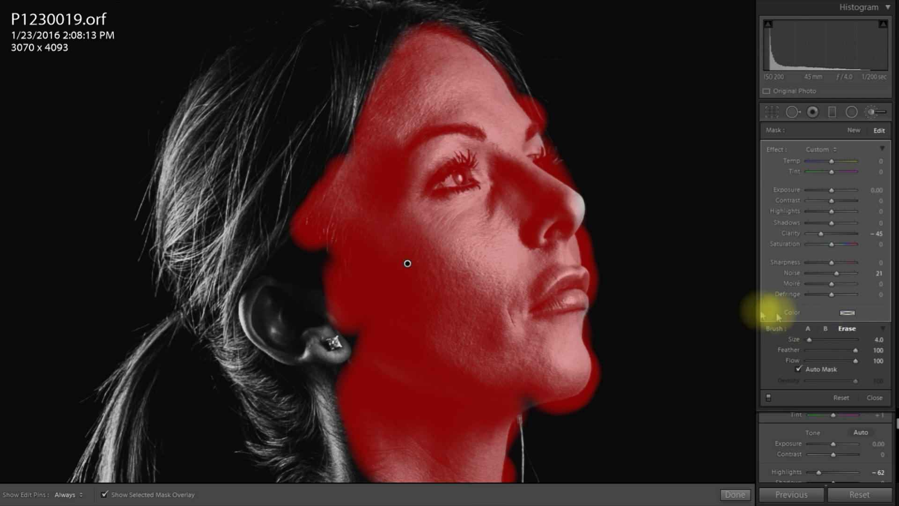
left_click(798, 369)
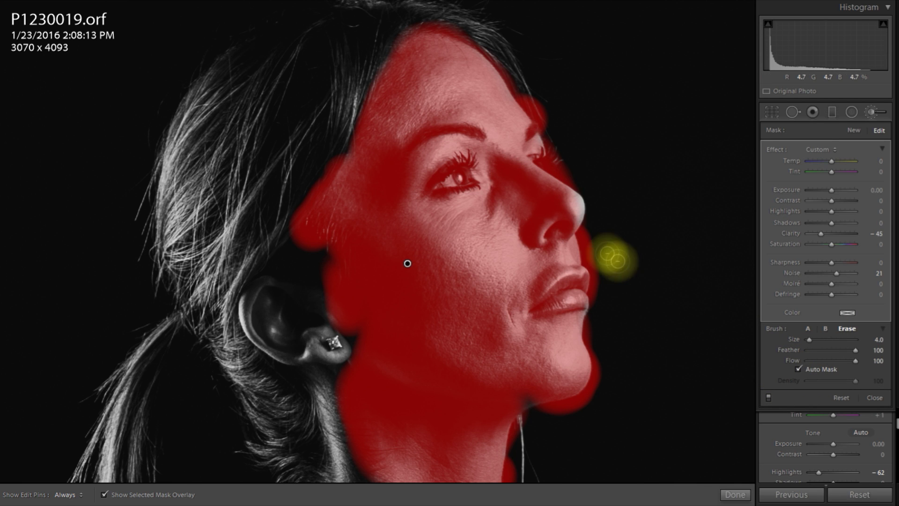
mouse_move(584, 249)
left_mouse_down()
mouse_move(595, 374)
mouse_move(567, 409)
mouse_move(547, 402)
mouse_move(582, 404)
mouse_move(601, 369)
mouse_move(582, 399)
mouse_move(543, 405)
mouse_move(552, 411)
mouse_move(517, 432)
mouse_move(510, 471)
left_mouse_up()
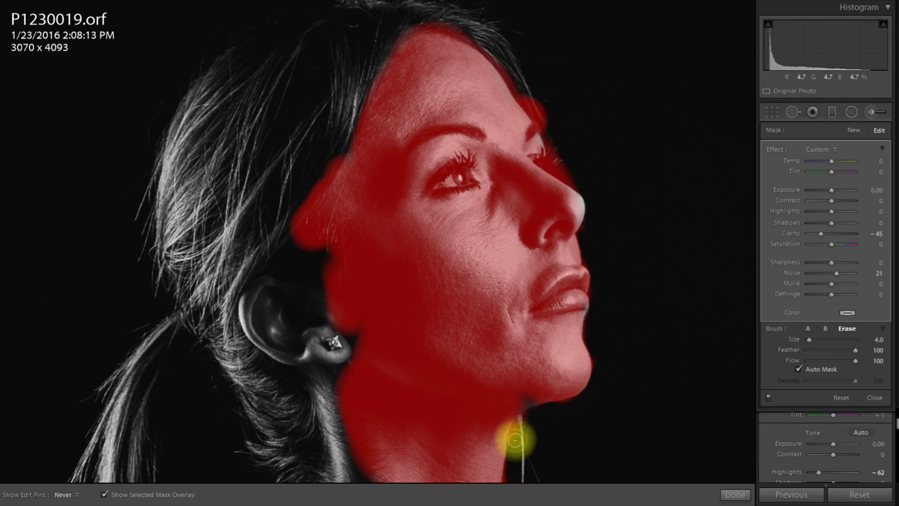
key("h")
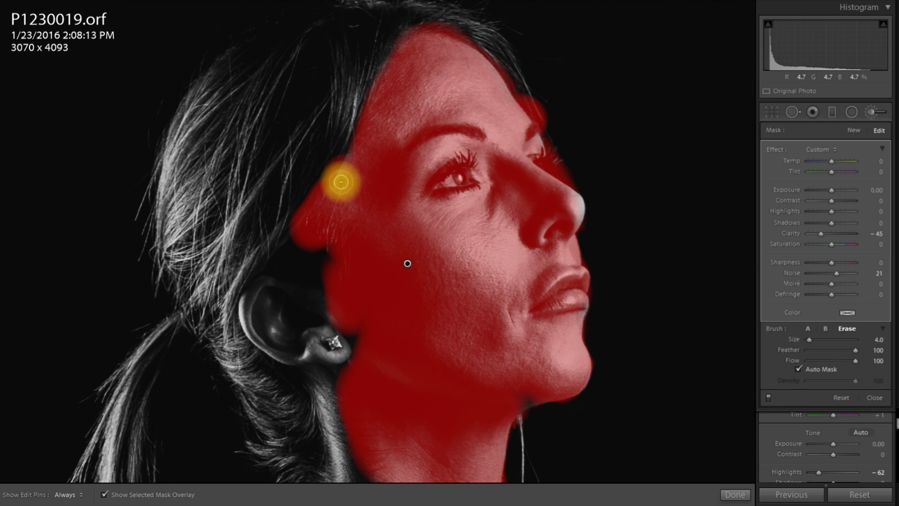
Erase the mask from the hair beside the temple with the size 4 Erase brush
key("h")
left_click_drag(339, 155, 301, 215)
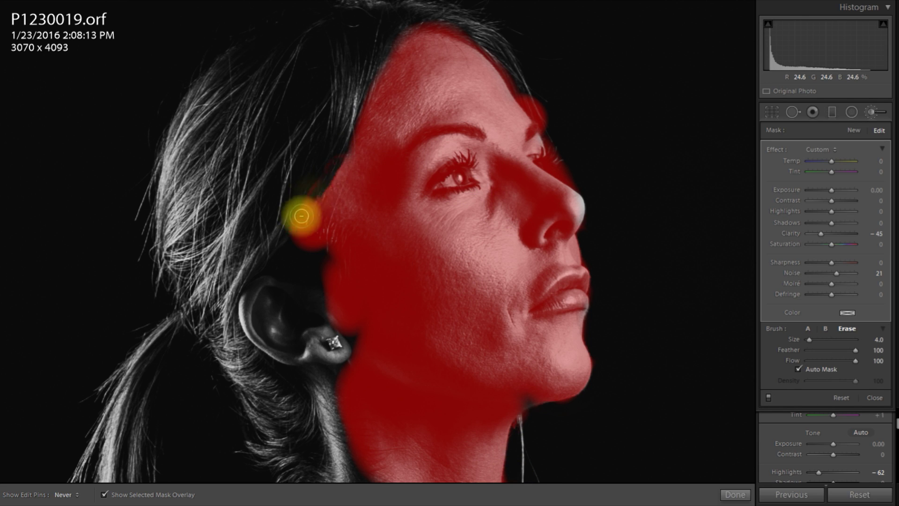
key("h")
key("h")
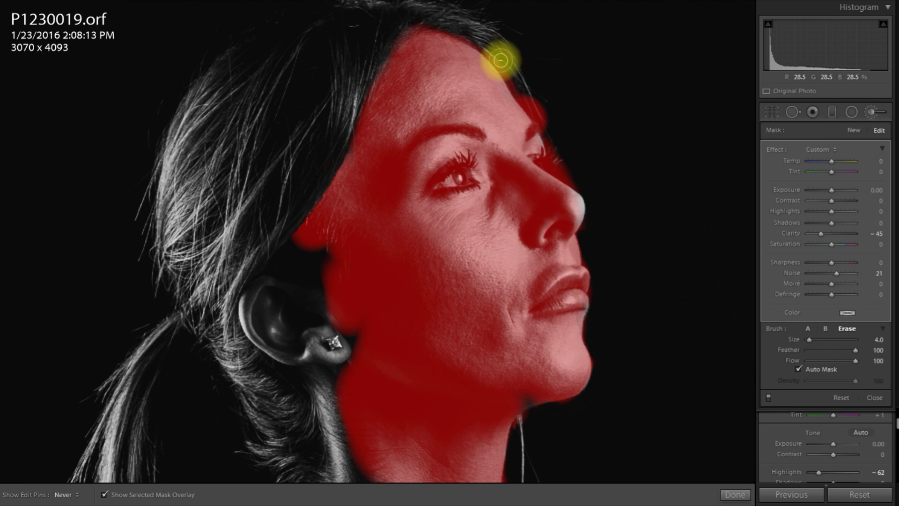
Erase the mask spill along the forehead's hairline and brow edge with the Erase brush enlarged to size 9
key("bracketright")
key("bracketright")
key("bracketright")
key("bracketright")
key("bracketright")
key("bracketright")
key("bracketright")
key("h")
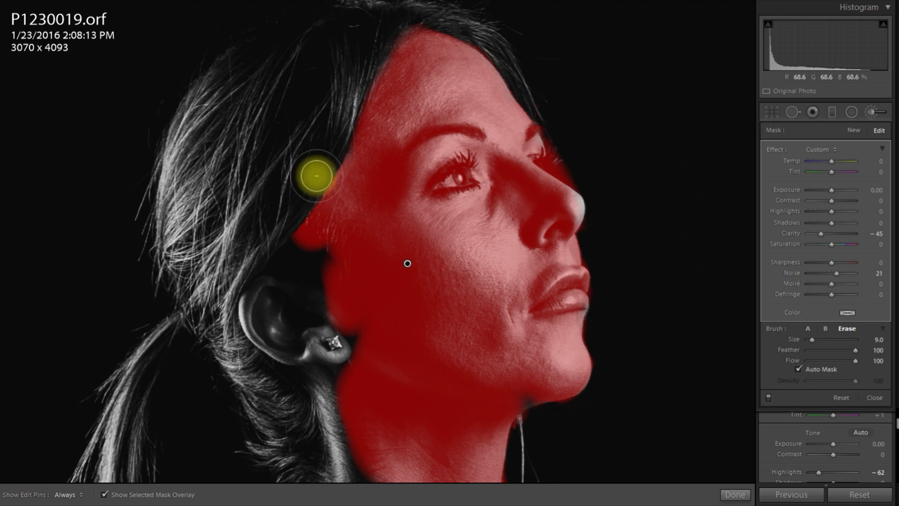
Erase the mask from the lips and the near eye with Auto Mask off, using Erase brush sizes 8 and 4
key("bracketleft")
key("bracketleft")
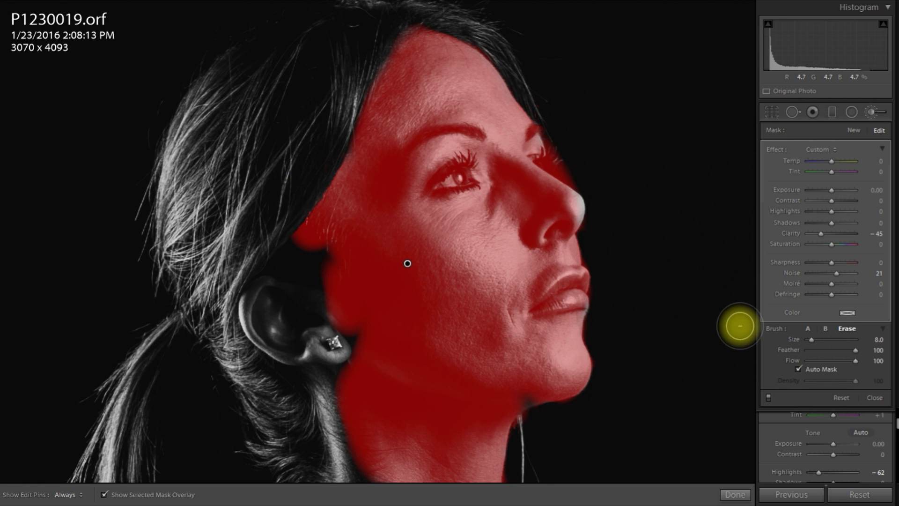
left_click(800, 370)
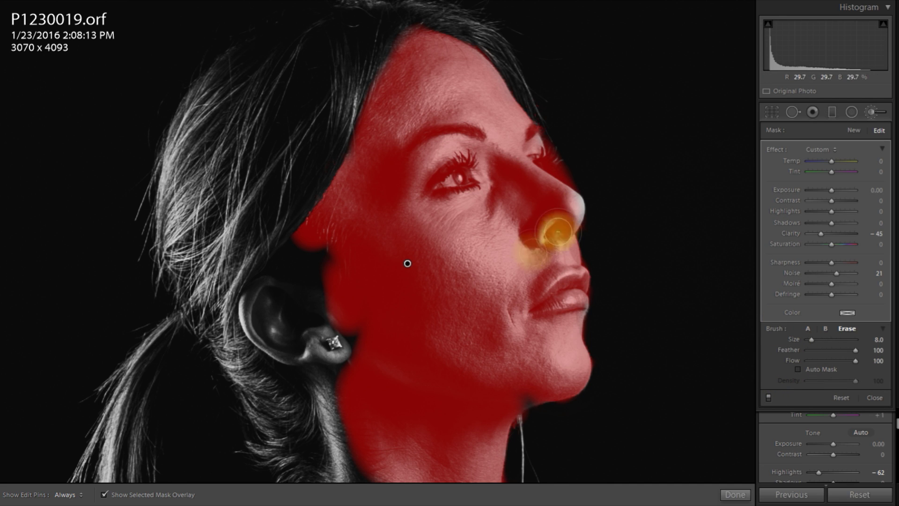
mouse_move(566, 288)
left_mouse_down()
mouse_move(541, 301)
mouse_move(572, 283)
mouse_move(569, 295)
mouse_move(542, 299)
mouse_move(543, 281)
left_mouse_up()
key("h")
left_click(457, 163)
mouse_move(455, 180)
left_mouse_down()
mouse_move(434, 181)
mouse_move(458, 185)
mouse_move(444, 187)
mouse_move(457, 164)
mouse_move(427, 185)
left_mouse_up()
Erase the mask from the far eye and both eyebrows with Erase brush sizes 4 and 3, and close the brush
left_click(541, 160)
key("h")
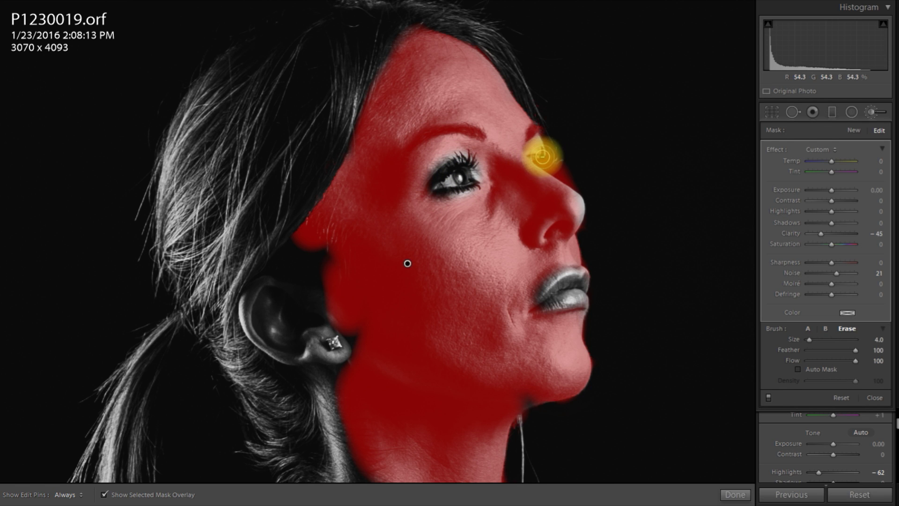
mouse_move(543, 160)
left_mouse_down()
mouse_move(567, 175)
mouse_move(550, 149)
mouse_move(572, 177)
mouse_move(517, 141)
left_mouse_up()
key("h")
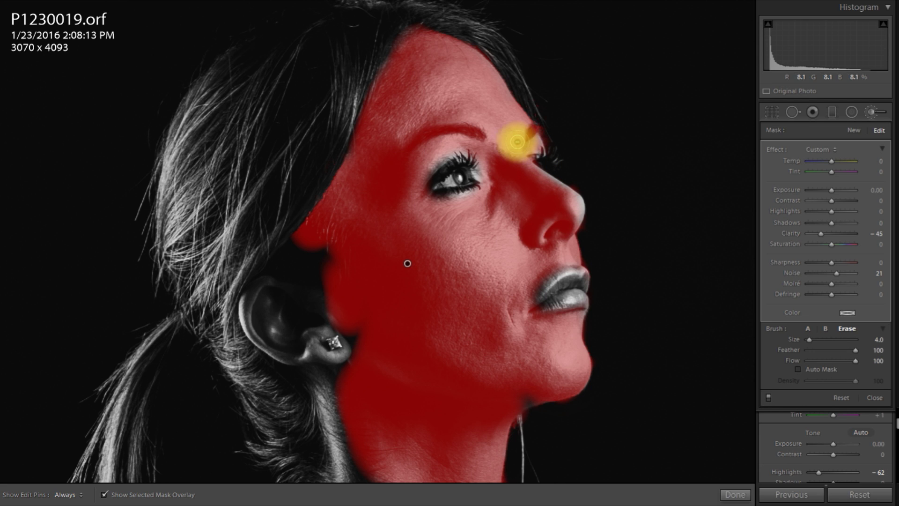
key("h")
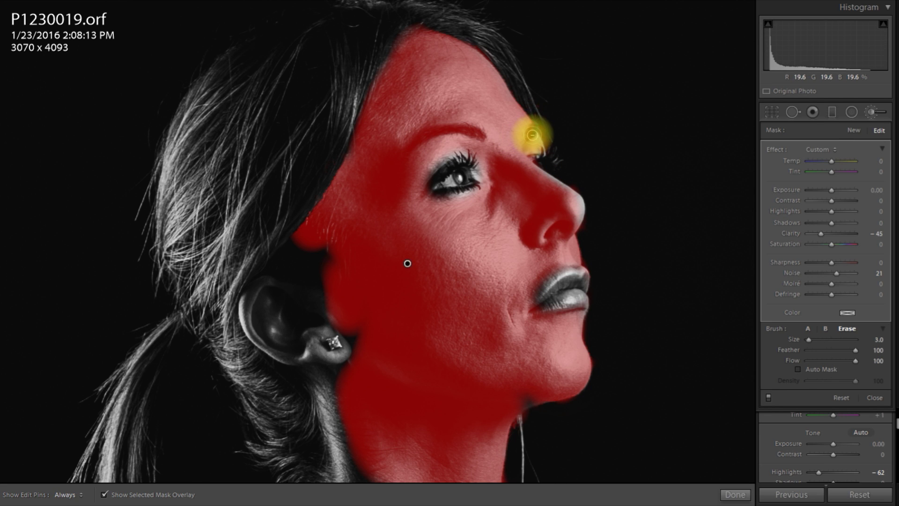
mouse_move(464, 129)
left_mouse_down()
mouse_move(415, 141)
mouse_move(380, 213)
mouse_move(436, 257)
mouse_move(480, 324)
mouse_move(497, 328)
mouse_move(512, 350)
left_mouse_up()
key("h")
key("h")
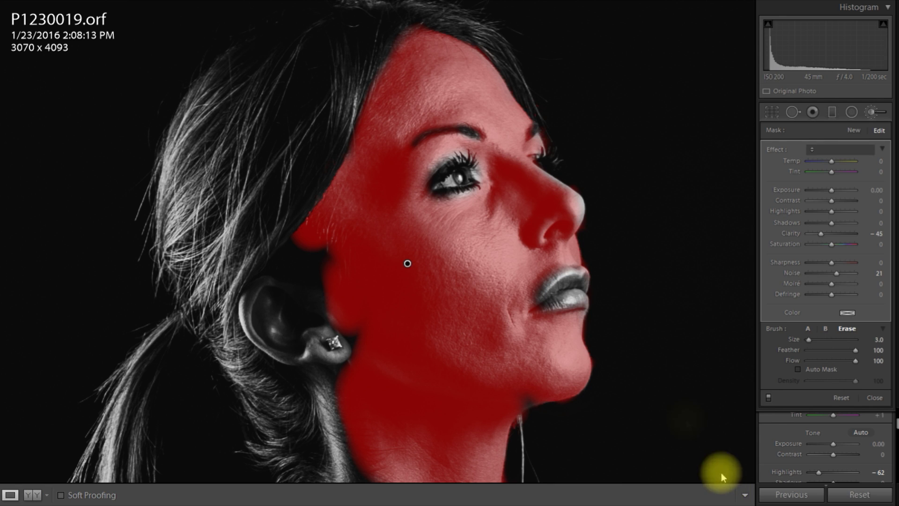
key("k")
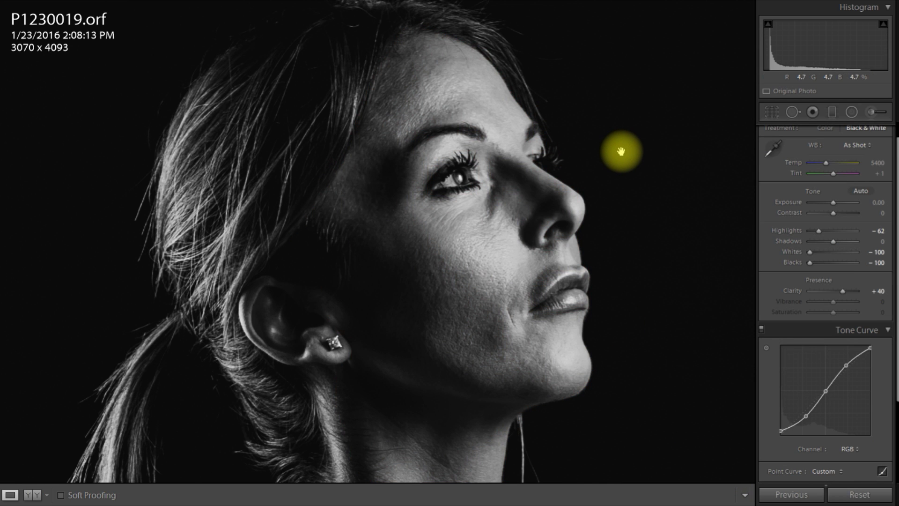
Set up a new Adjustment Brush with the Shadows effect at -24
left_click(622, 151)
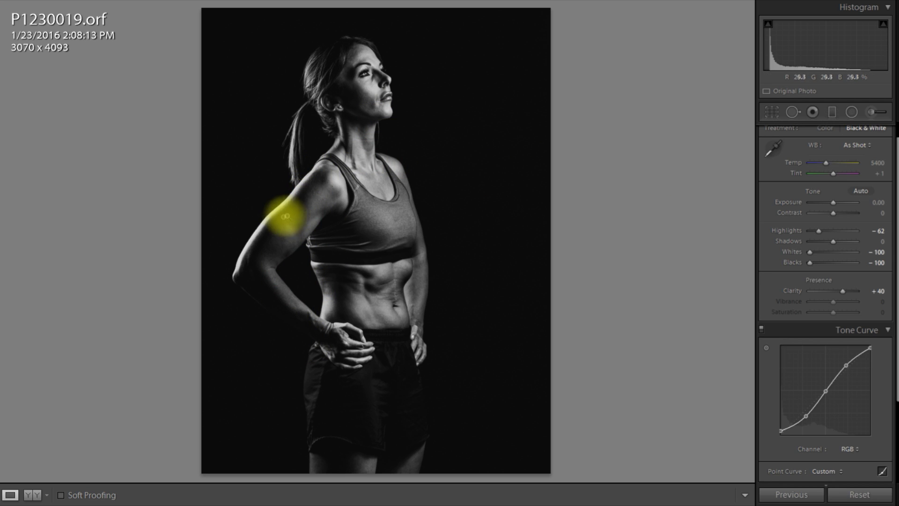
left_click(872, 112)
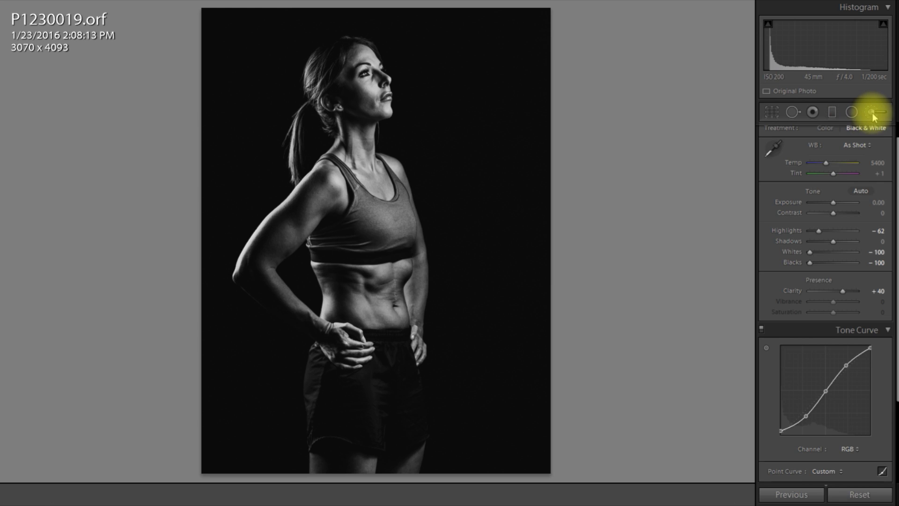
left_click(823, 151)
left_click(807, 240)
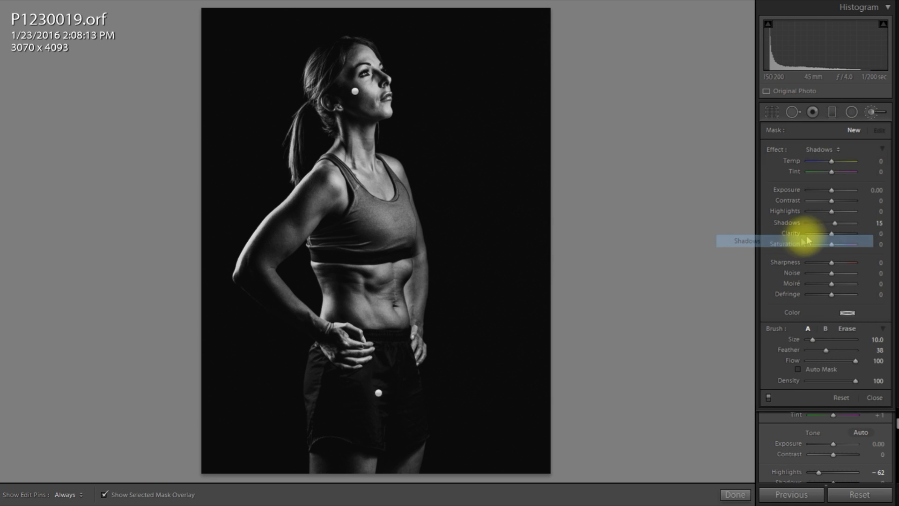
left_click_drag(830, 223, 827, 222)
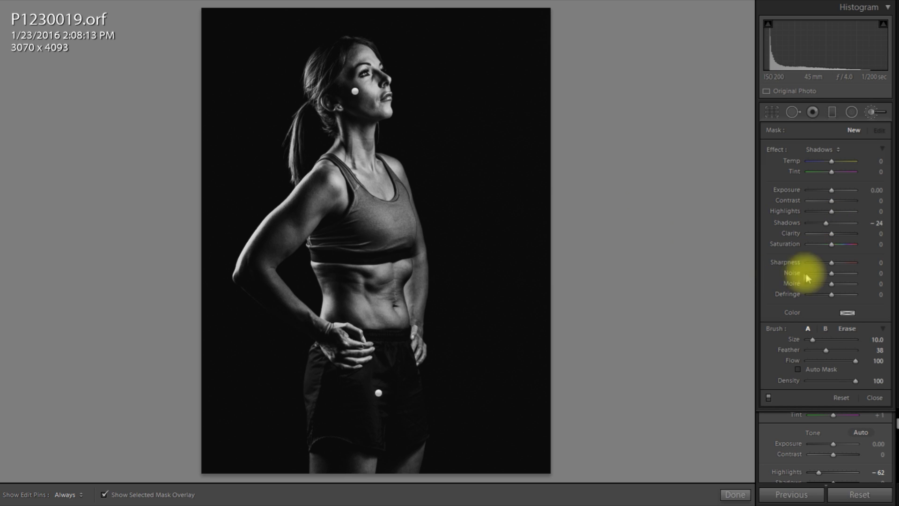
Set the new Shadows brush to size 6 with Flow 42 and Density 66
left_click(828, 358)
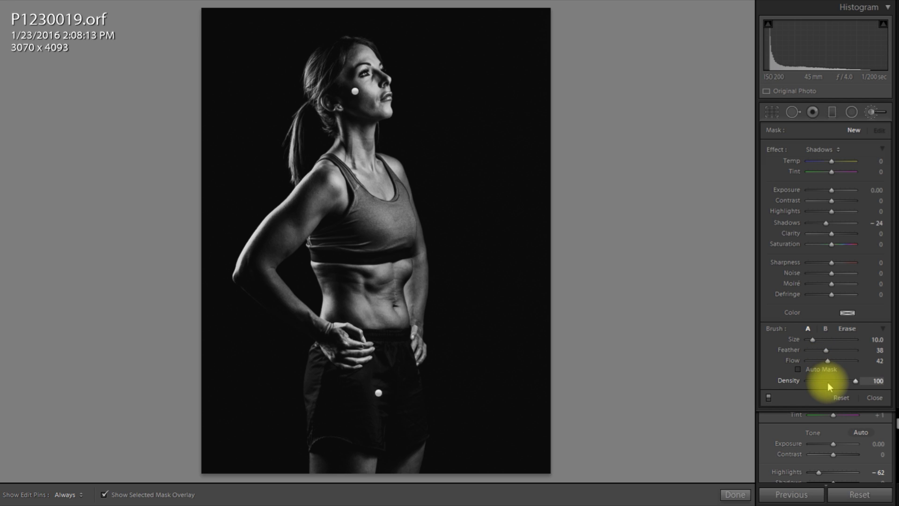
left_click(839, 380)
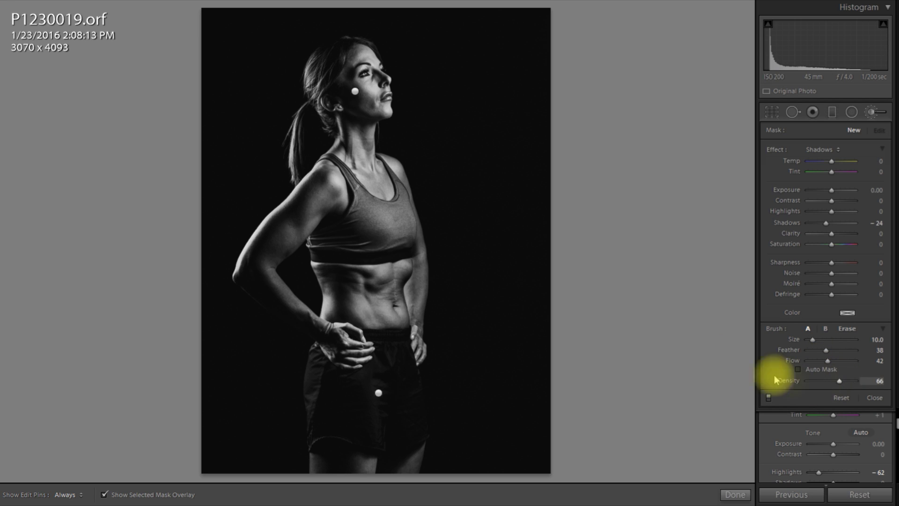
key("bracketleft")
key("bracketleft")
key("bracketleft")
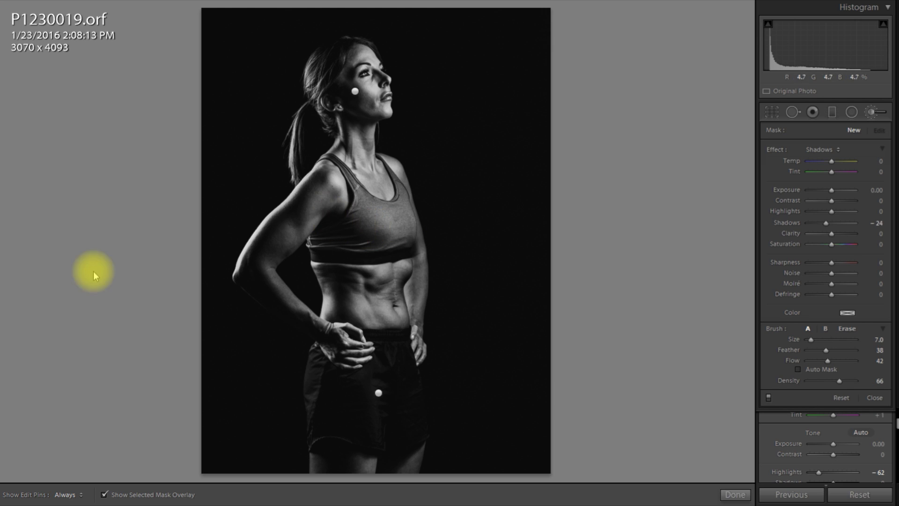
key("h")
key("bracketleft")
key("bracketleft")
Paint the Shadows darkening over the near upper arm with the mask overlay hidden, using brush sizes 6 and 5
left_click(295, 208)
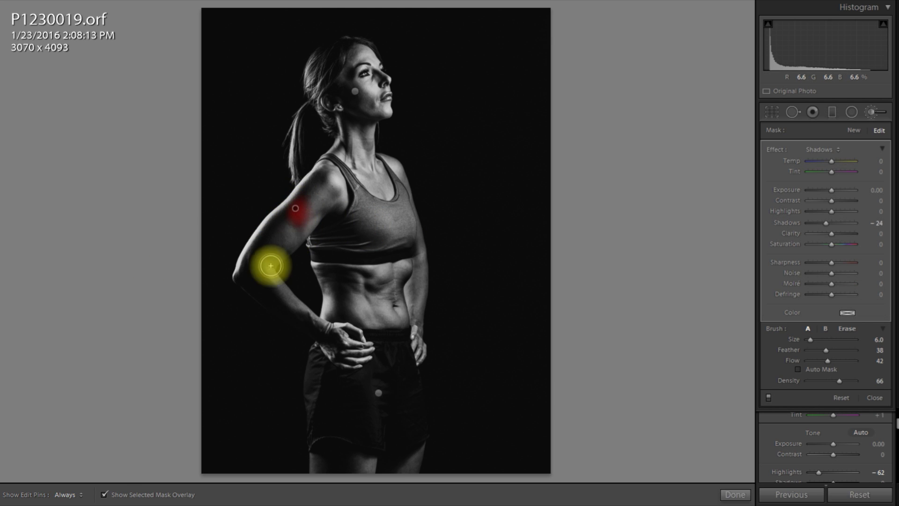
key("h")
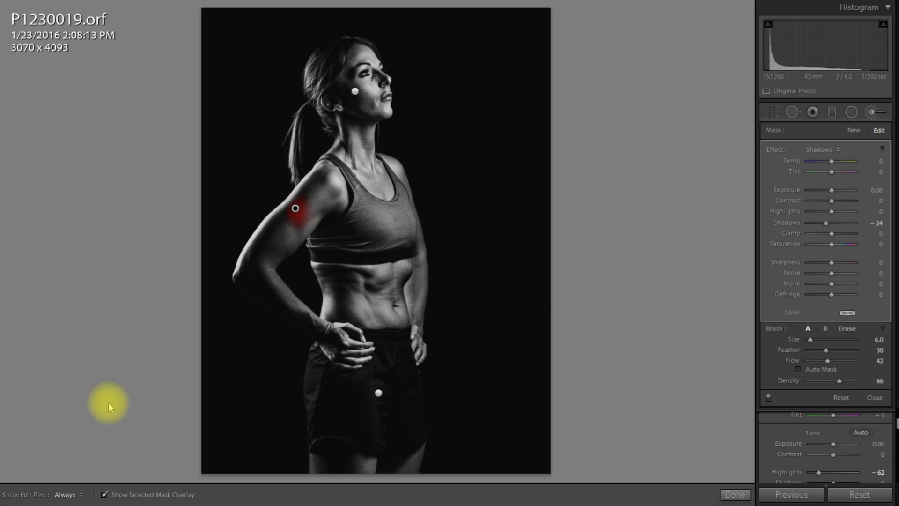
left_click(104, 495)
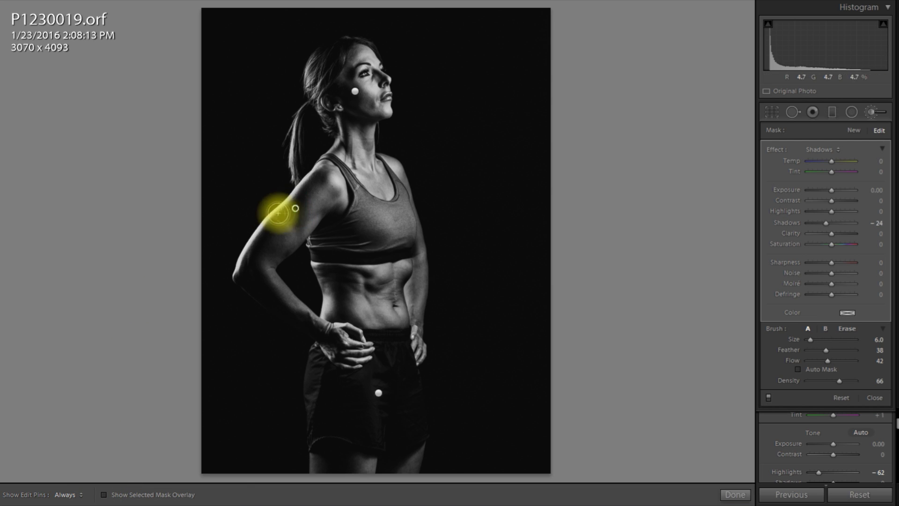
key("bracketleft")
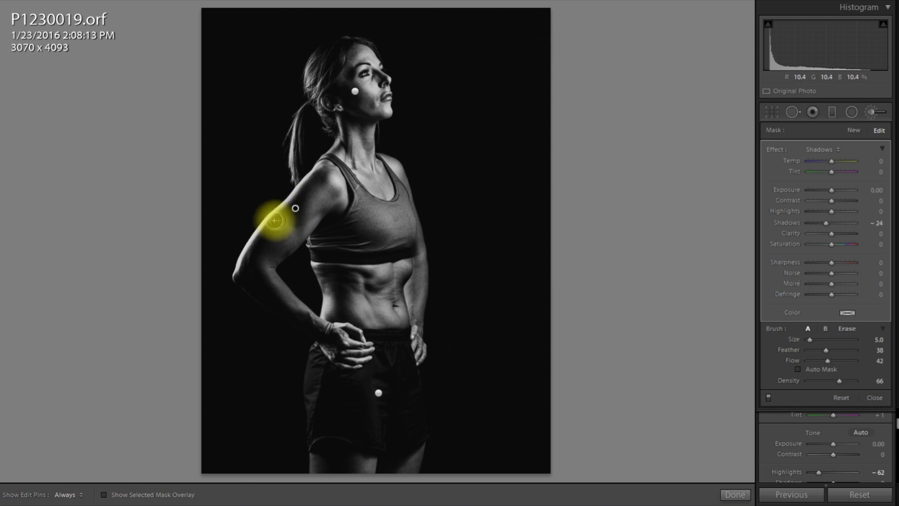
key("h")
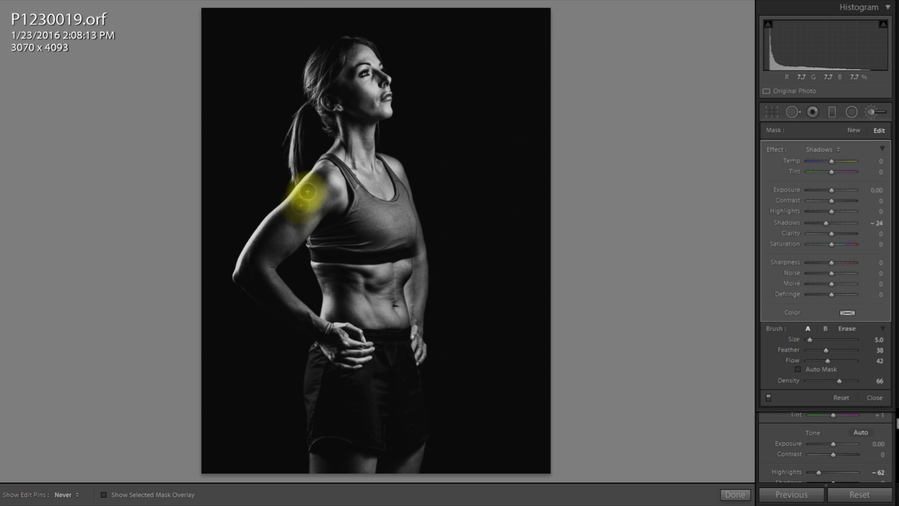
key("h")
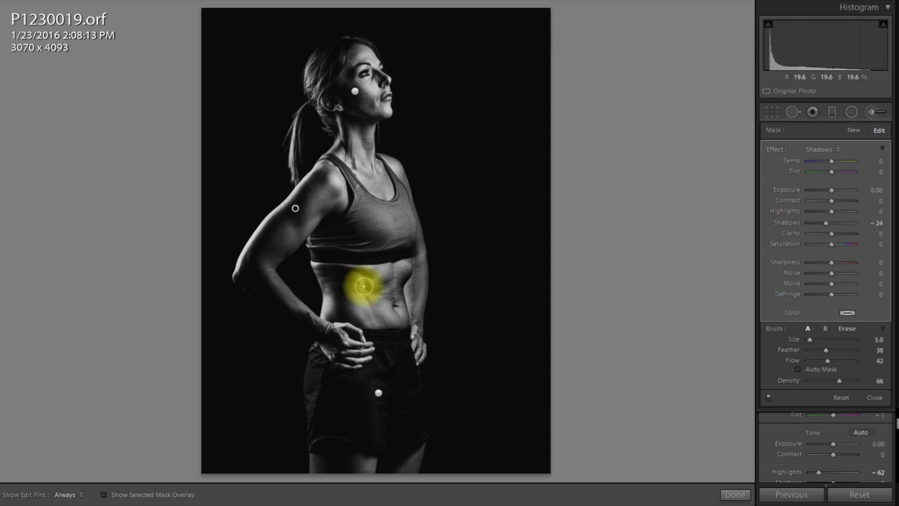
Paint the Shadows darkening into the abdominal muscle creases with brush size 3 and over the near shoulder with size 2
key("h")
key("h")
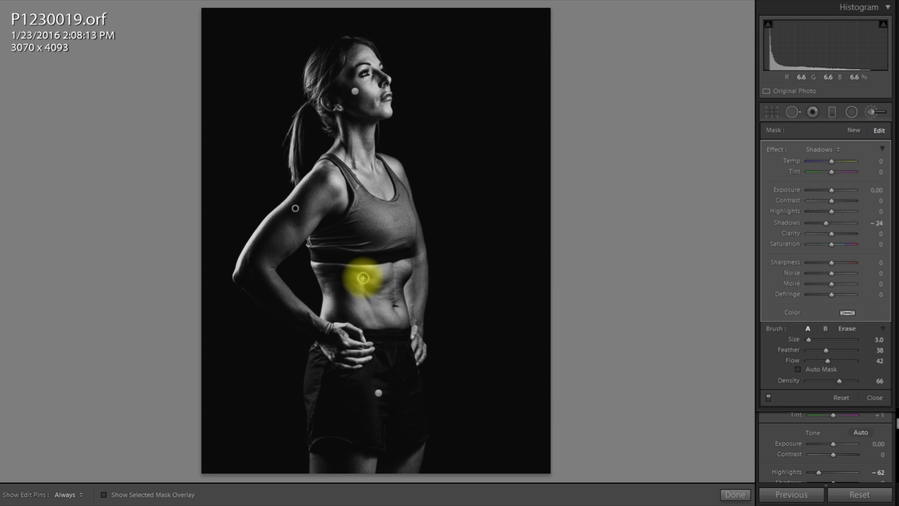
key("h")
key("h")
key("h")
key("h")
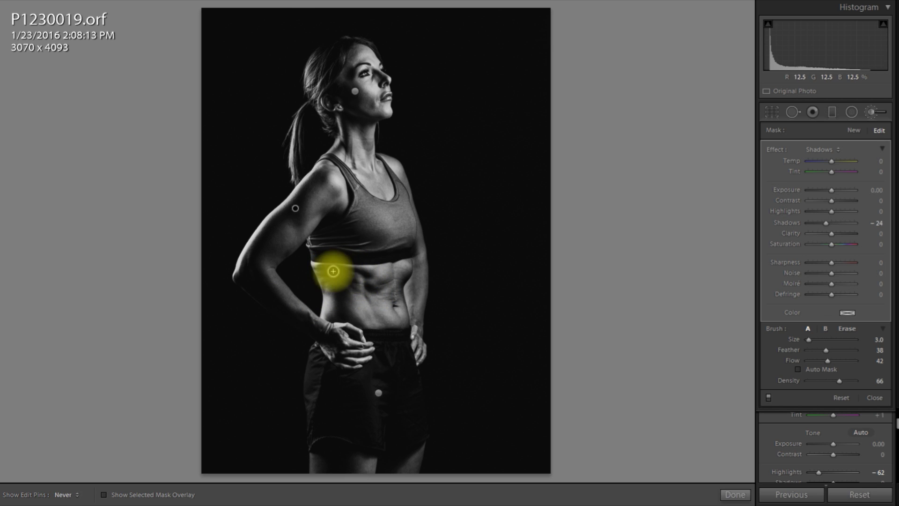
key("h")
key("h")
key("h")
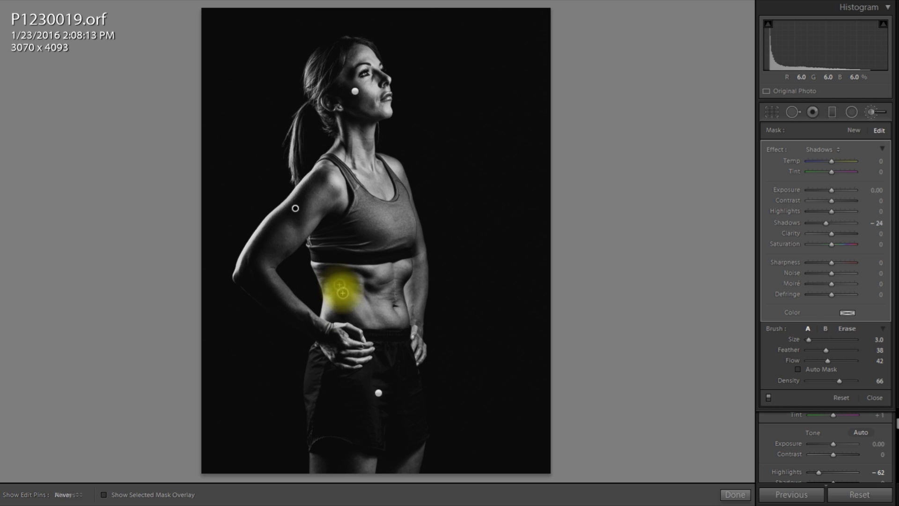
key("h")
key("h")
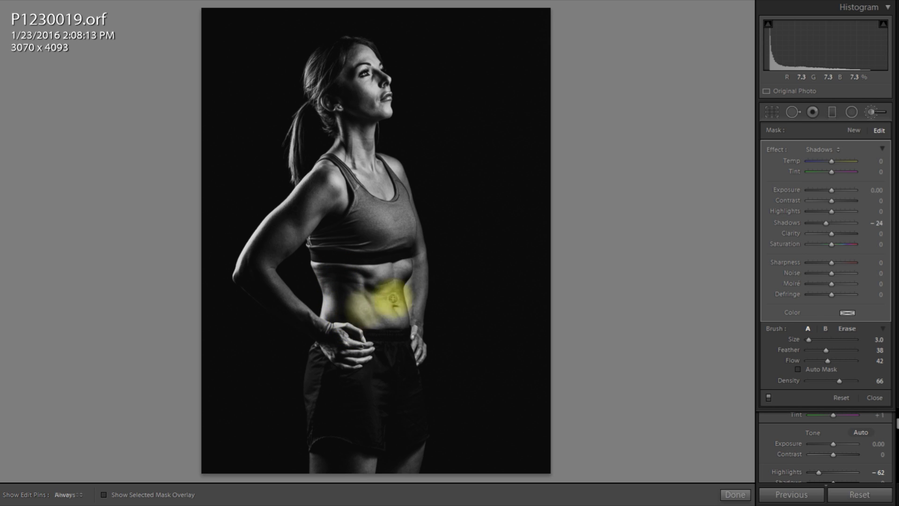
mouse_move(401, 284)
left_mouse_down()
mouse_move(407, 275)
mouse_move(377, 293)
mouse_move(323, 267)
mouse_move(343, 309)
mouse_move(331, 260)
mouse_move(377, 215)
mouse_move(320, 174)
left_mouse_up()
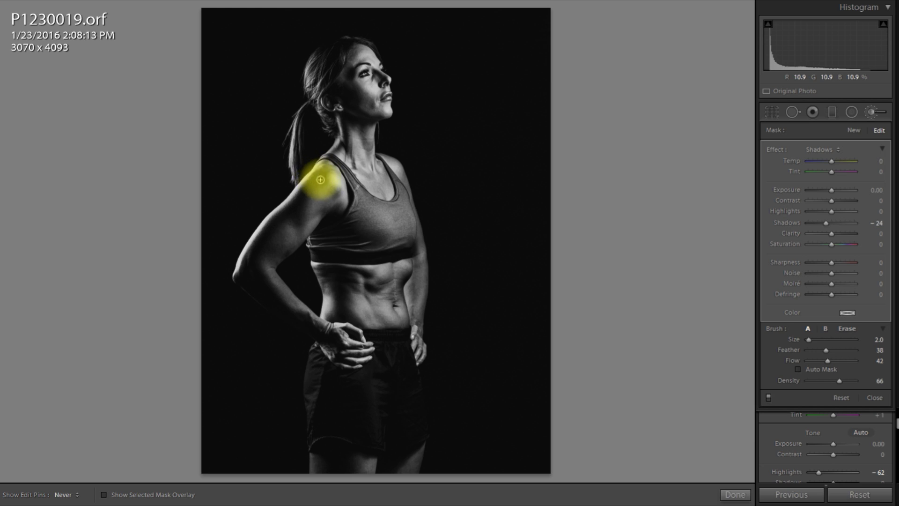
key("h")
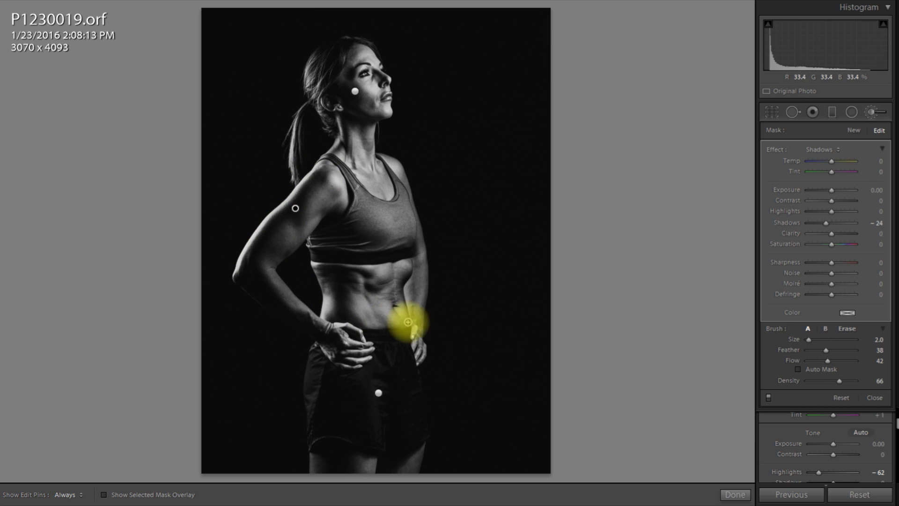
Set up a new Adjustment Brush mask with Highlights 7, Shadows 12 and Clarity 14
left_click(853, 130)
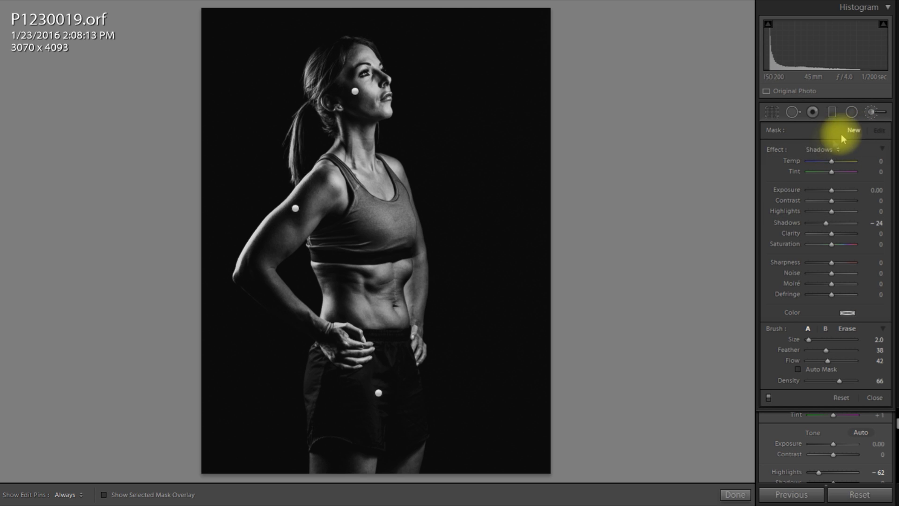
left_click(821, 149)
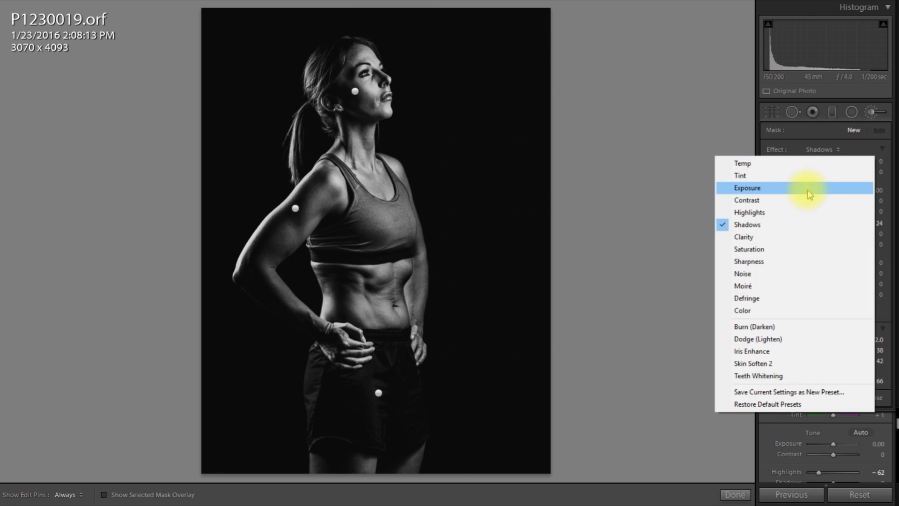
left_click(802, 211)
left_click_drag(832, 233, 834, 233)
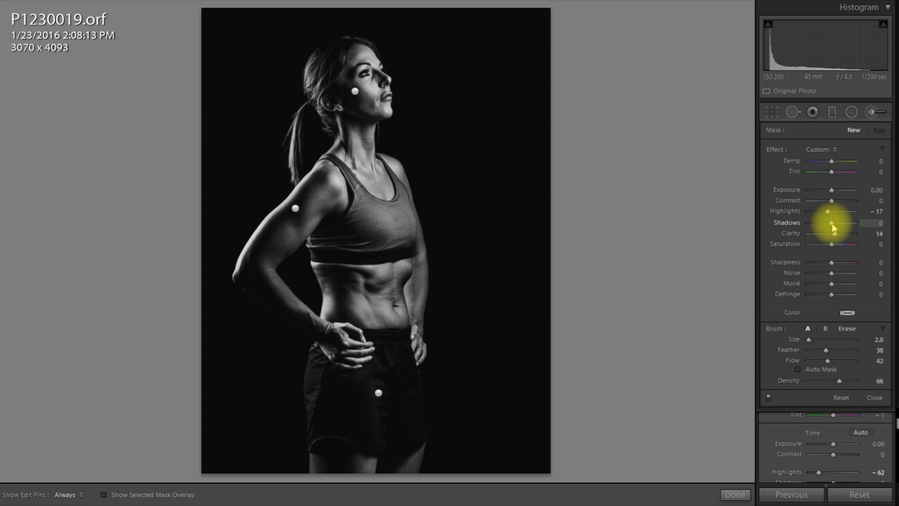
left_click_drag(832, 223, 834, 223)
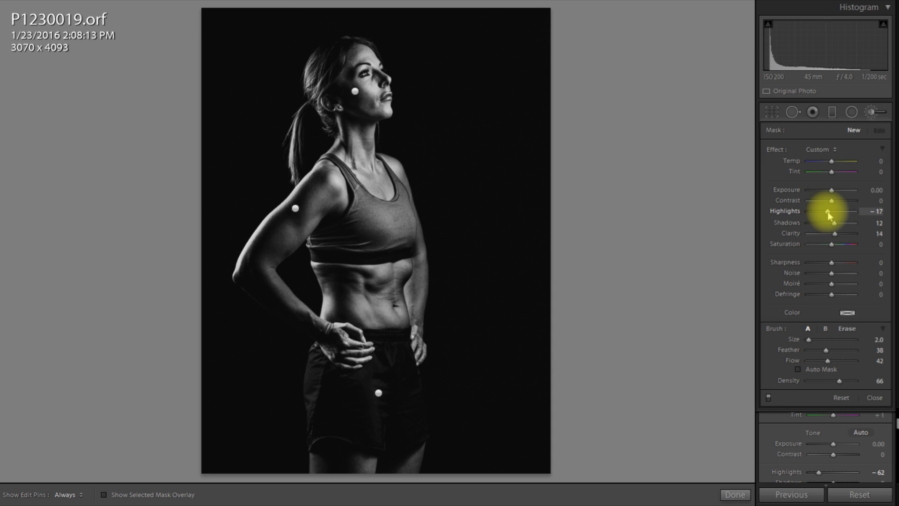
left_click_drag(827, 211, 834, 210)
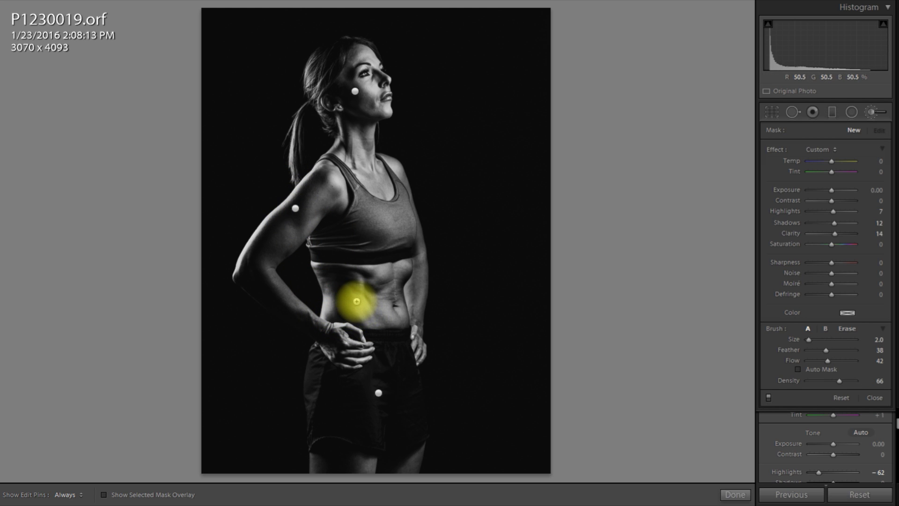
Paint the brightening brush at size 2 over the highlights of the abdominal muscles below the sports bra
key("h")
left_click_drag(340, 266, 375, 270)
key("h")
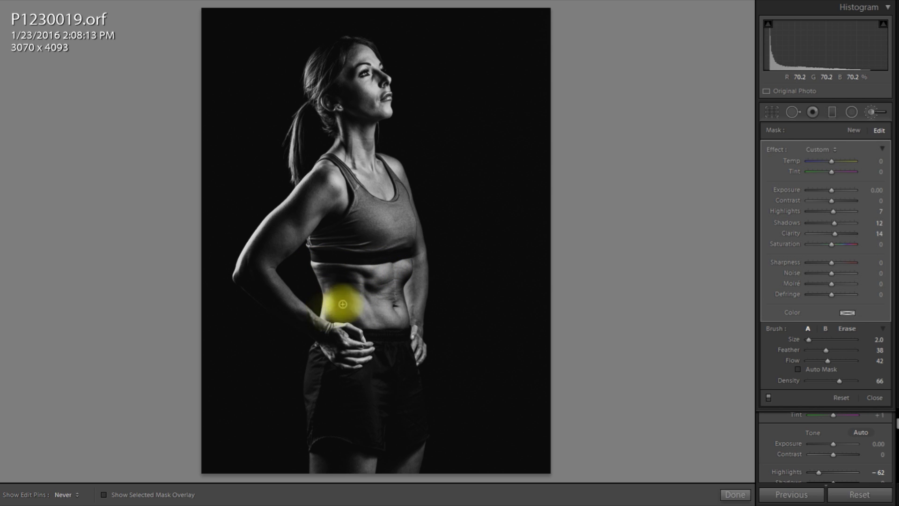
key("h")
key("h")
key("h")
key("h")
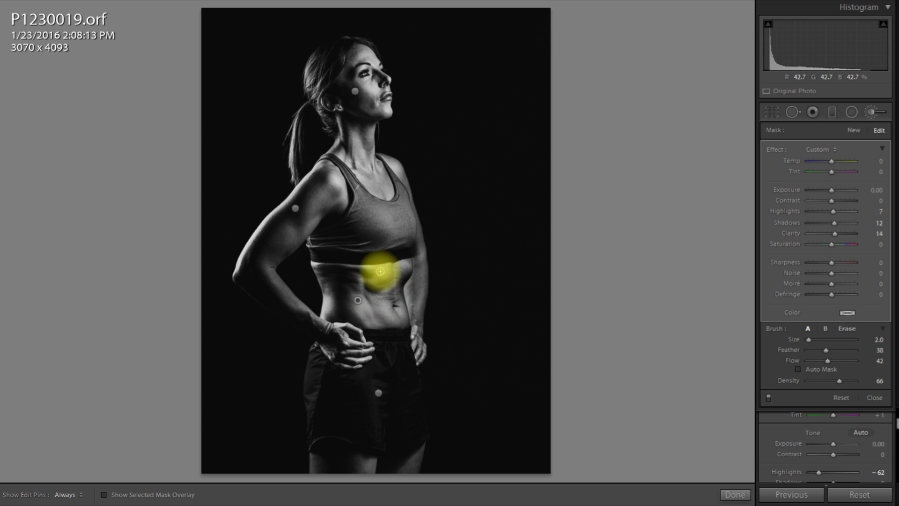
key("h")
key("h")
key("h")
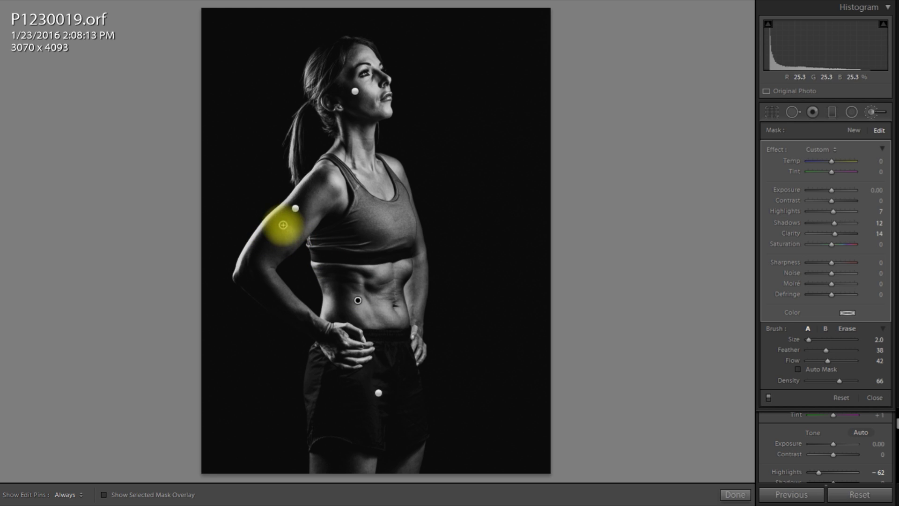
Paint the same brightening over the highlights of the near arm and shoulder, and close the brush
key("h")
key("h")
key("h")
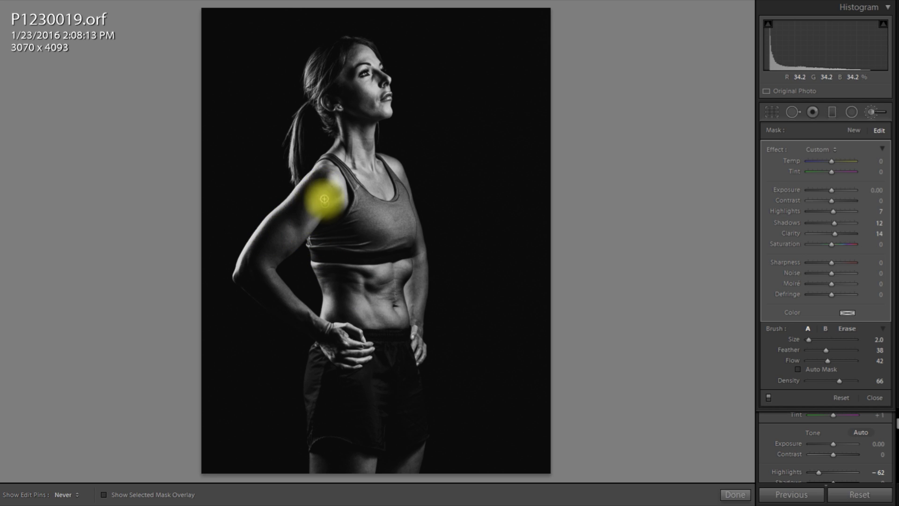
key("h")
key("h")
key("h")
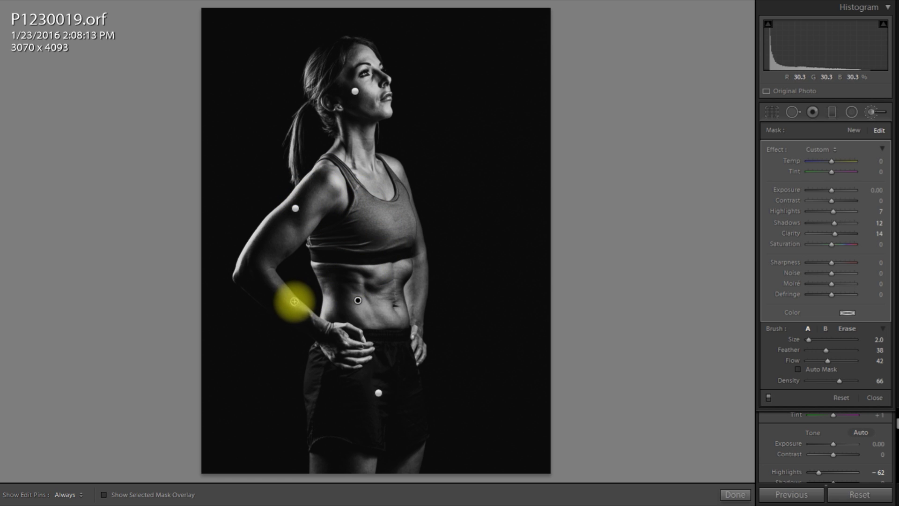
key("h")
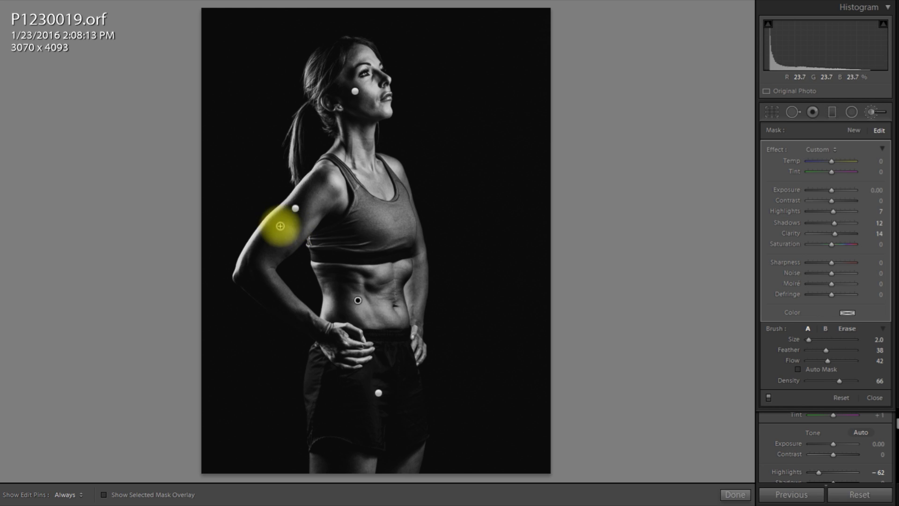
left_click(735, 494)
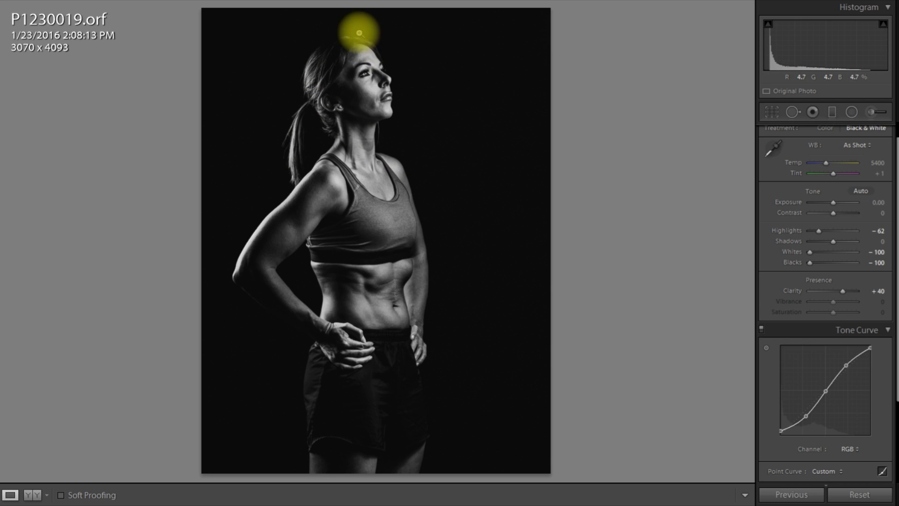
Clone out the stray hair strands hanging beside the neck with the Spot Removal brush at size 10 and Feather 24
left_click(377, 134)
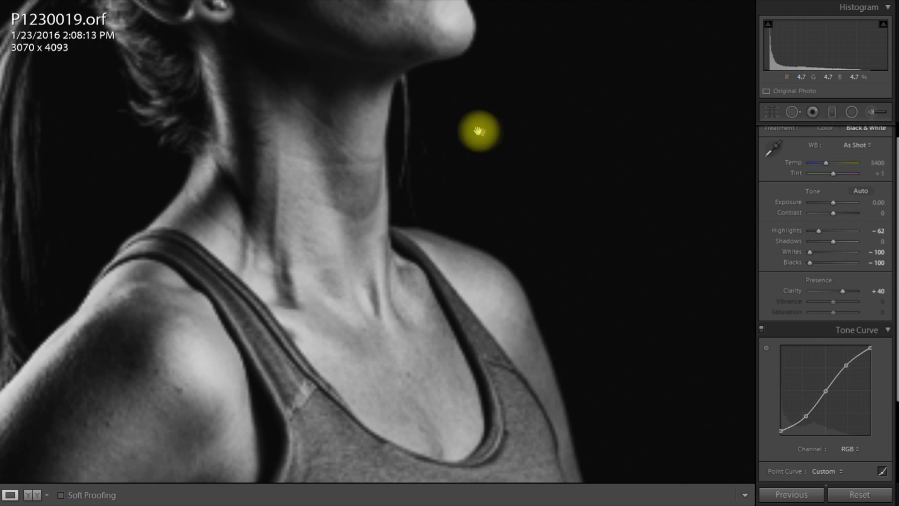
left_click(793, 111)
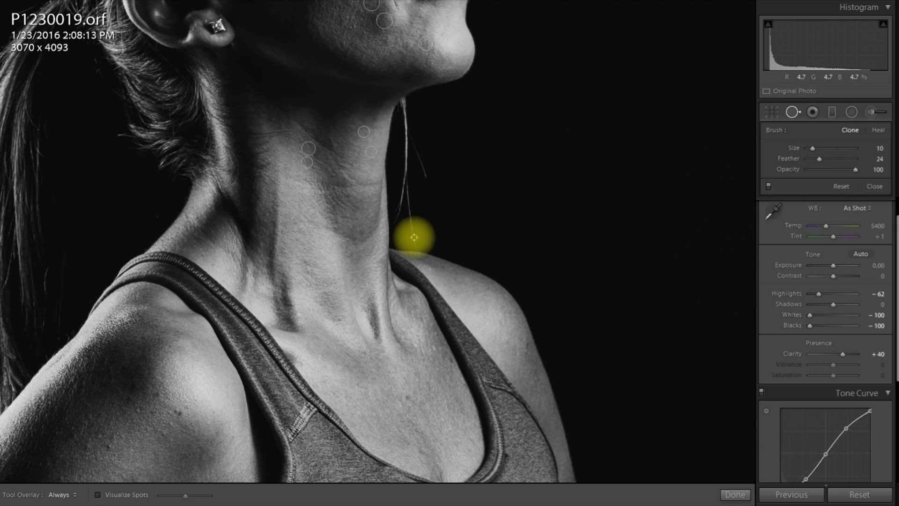
left_click_drag(414, 234, 405, 183)
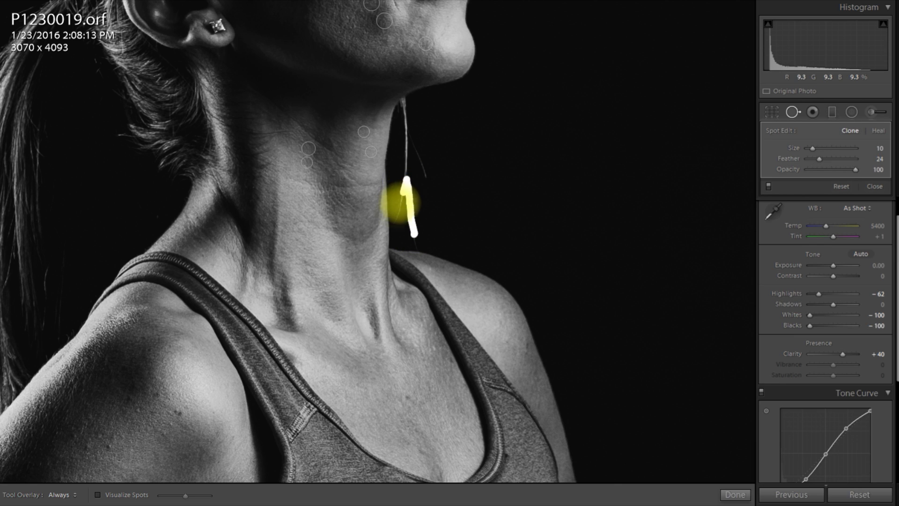
mouse_move(397, 214)
left_mouse_down()
mouse_move(404, 104)
mouse_move(420, 161)
left_mouse_up()
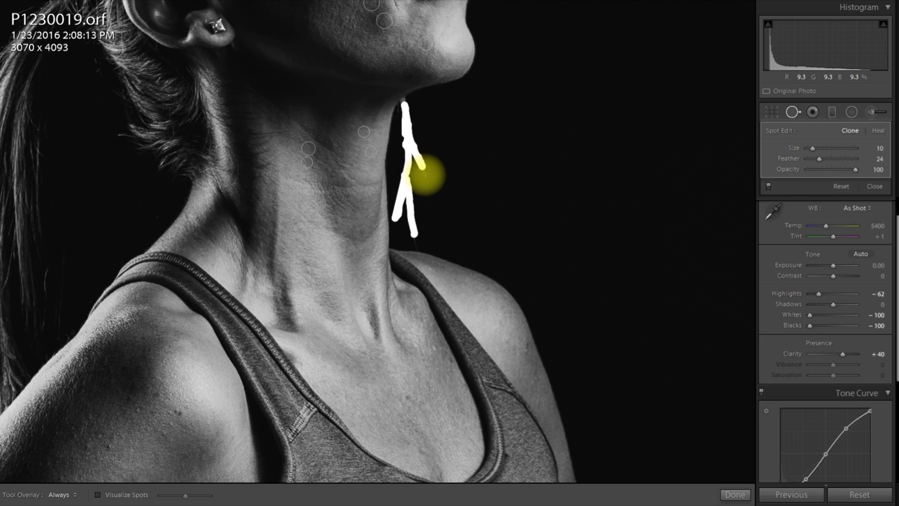
left_click_drag(425, 174, 425, 175)
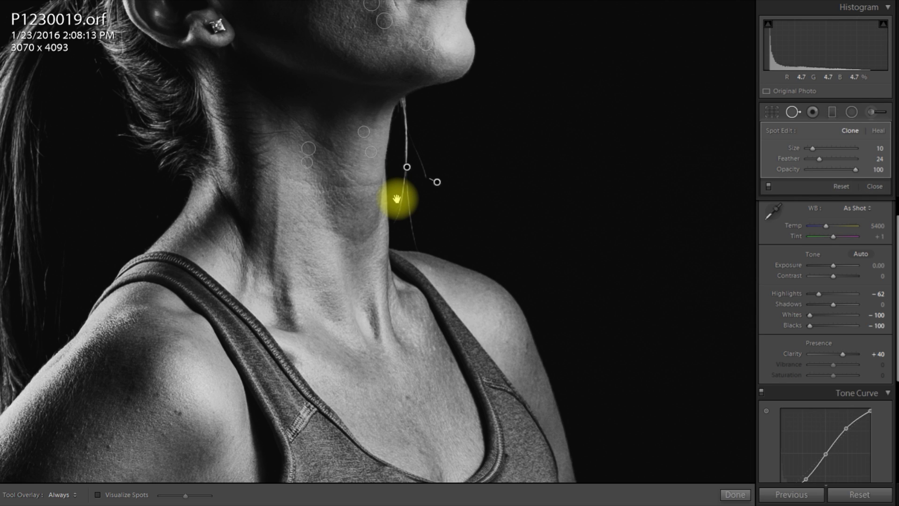
mouse_move(396, 199)
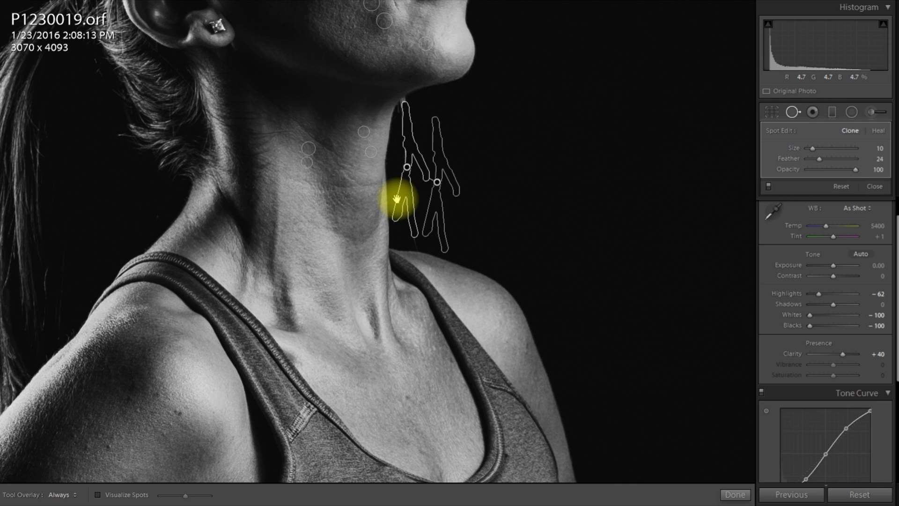
left_click(733, 494)
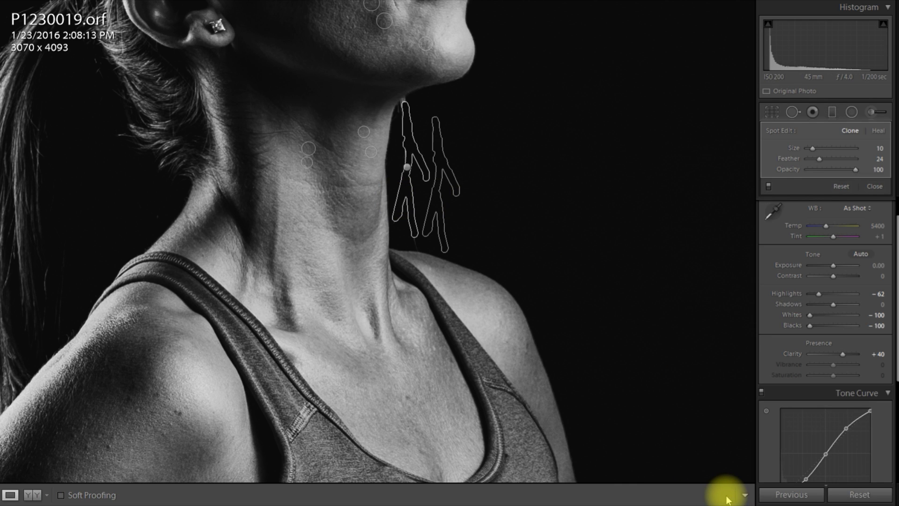
Start a new Adjustment Brush with Exposure -2.48 and paint at size 3 over the leftover hair traces in front of the neck
left_click(848, 112)
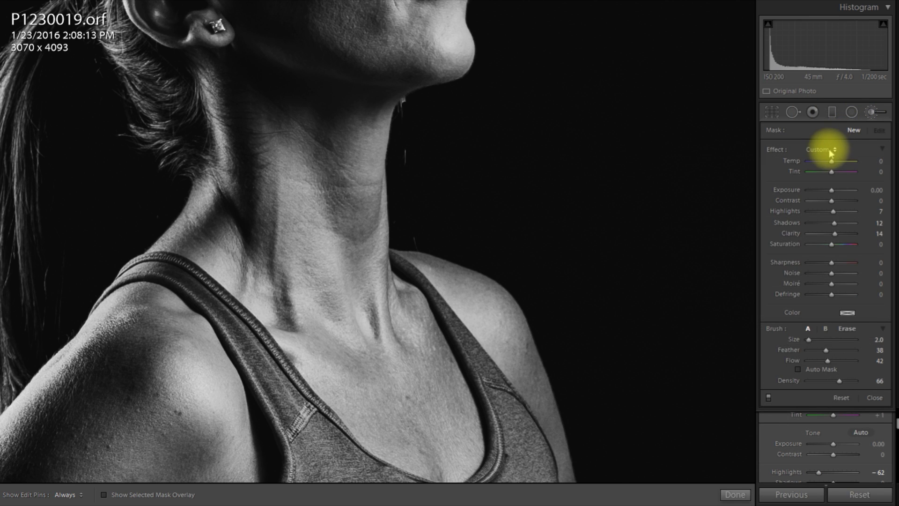
left_click(826, 149)
left_click(801, 204)
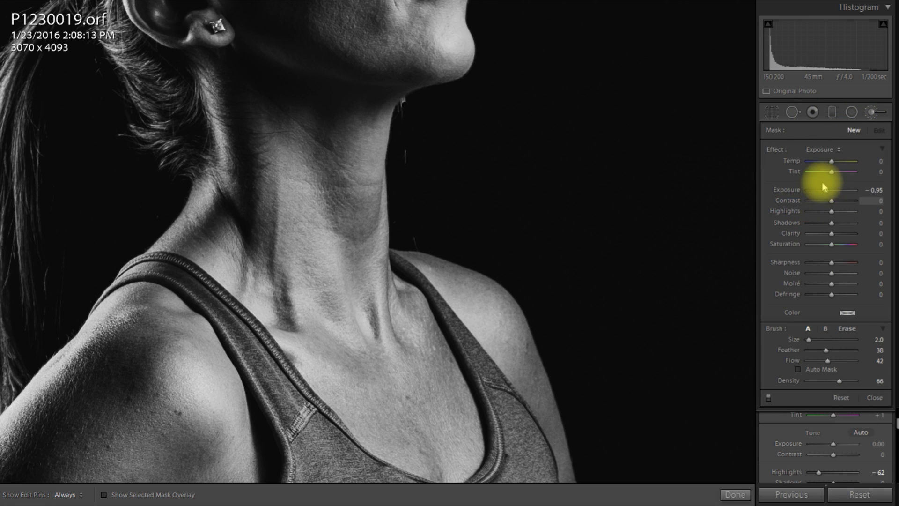
left_click_drag(826, 191, 816, 189)
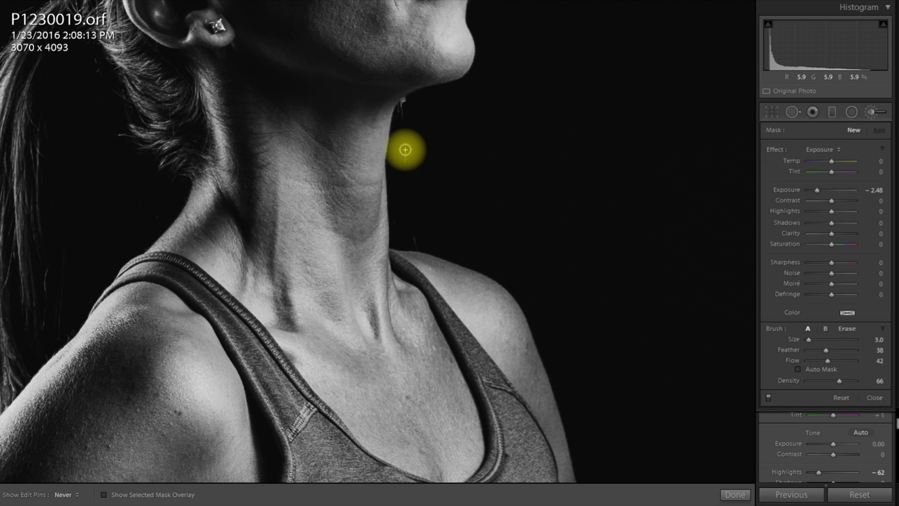
left_click_drag(408, 212, 403, 154)
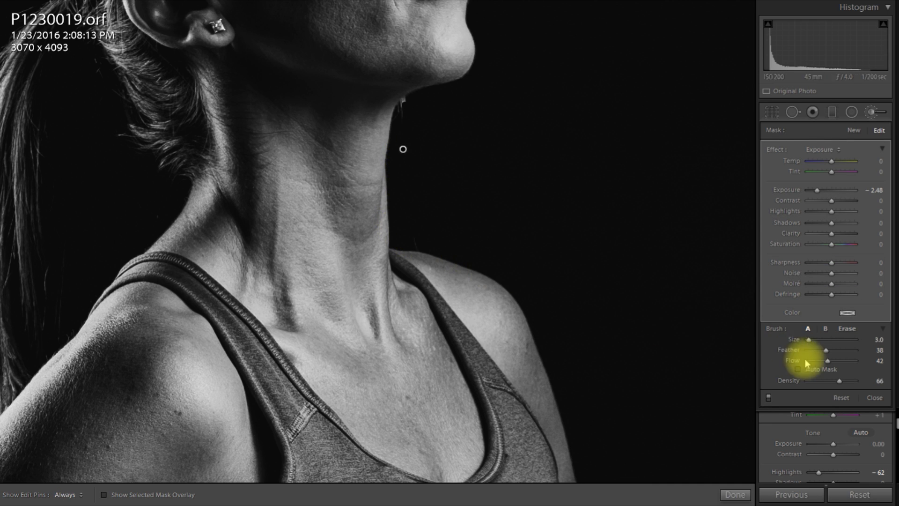
Raise the brush's Flow and Density to 100, enable Auto Mask and darken the remaining strands below the chin and above the far shoulder
left_click_drag(827, 359, 867, 381)
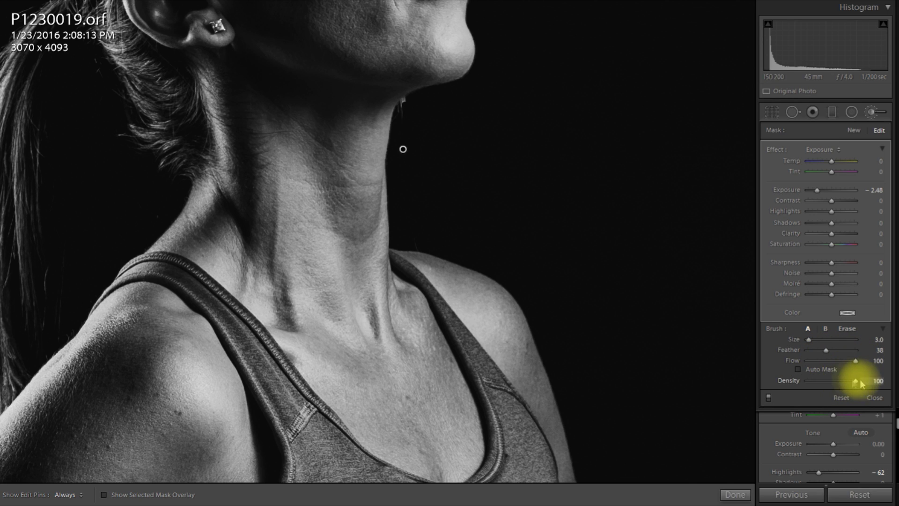
left_click(800, 369)
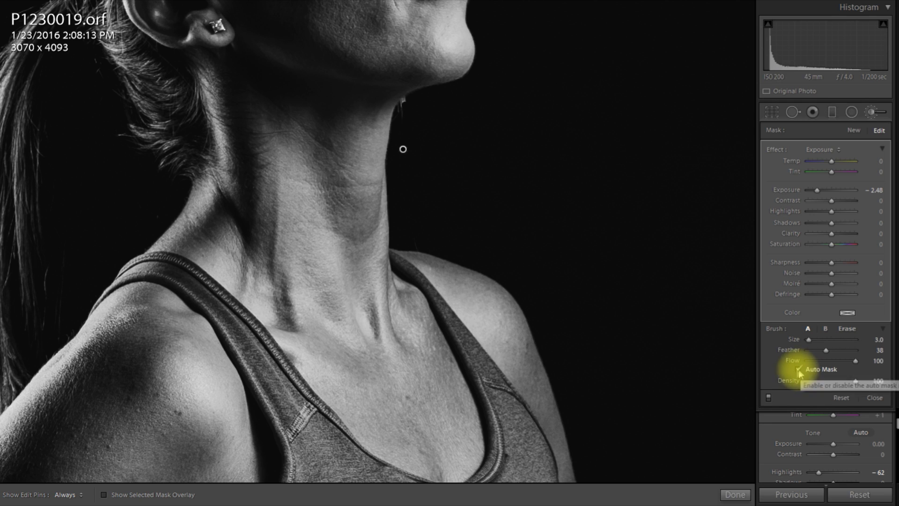
key("h")
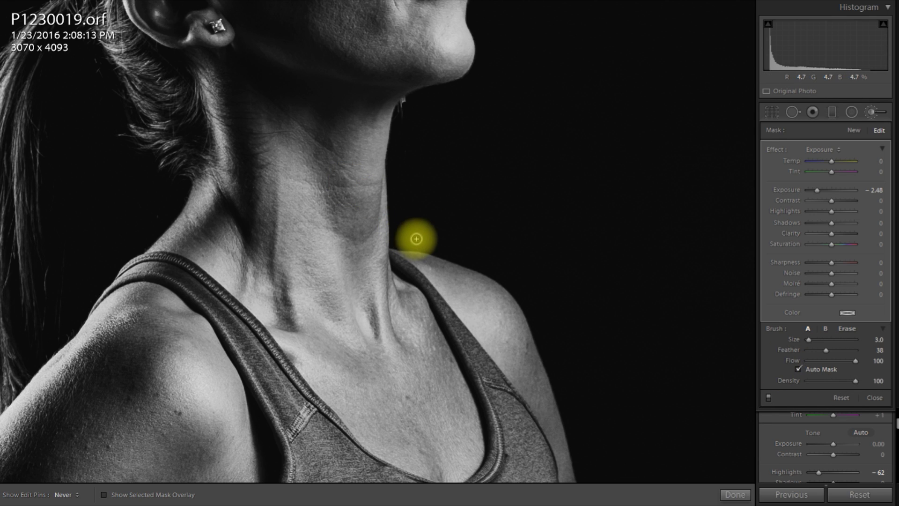
key("h")
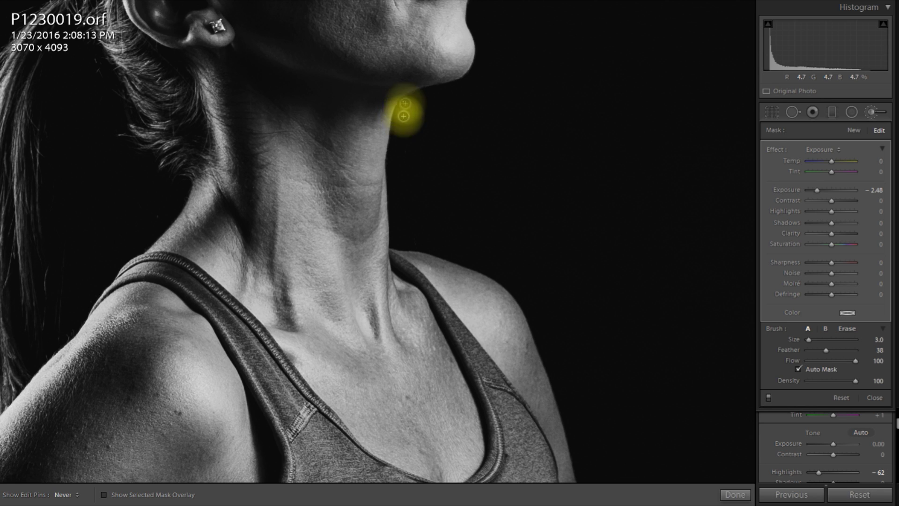
key("h")
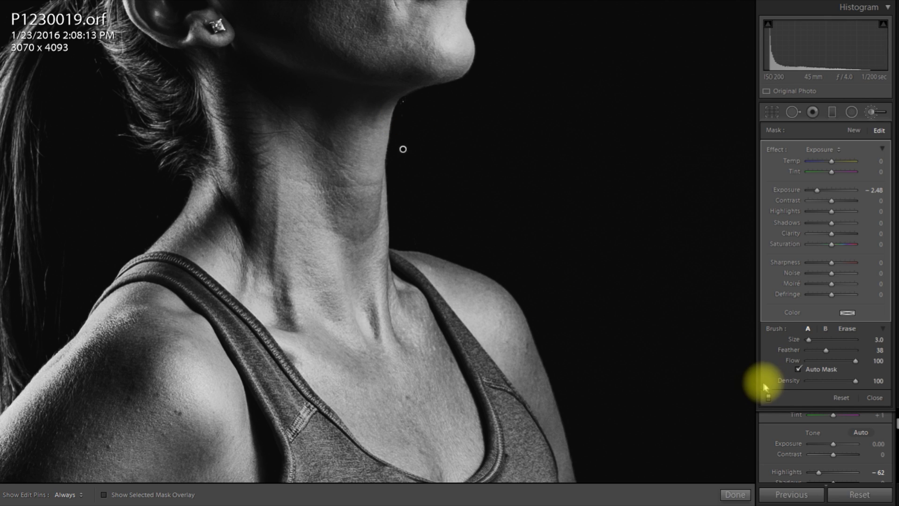
Disable Auto Mask, reduce the brush to size 2, darken the last hair remnants under the chin and close the brush
left_click(798, 371)
key("bracketleft")
mouse_move(411, 70)
left_mouse_down()
mouse_move(397, 104)
mouse_move(407, 147)
mouse_move(398, 161)
left_mouse_up()
key("h")
key("h")
mouse_move(170, 209)
left_mouse_down()
mouse_move(147, 228)
mouse_move(160, 216)
mouse_move(111, 208)
mouse_move(108, 174)
mouse_move(76, 120)
mouse_move(61, 320)
mouse_move(57, 308)
mouse_move(59, 329)
mouse_move(69, 332)
mouse_move(48, 341)
left_mouse_up()
key("h")
key("h")
key("h")
left_click(174, 272)
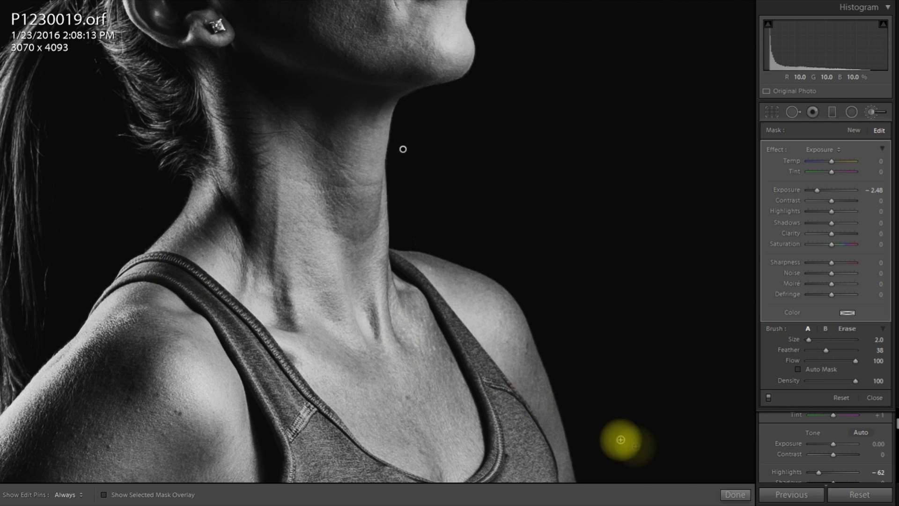
left_click(734, 494)
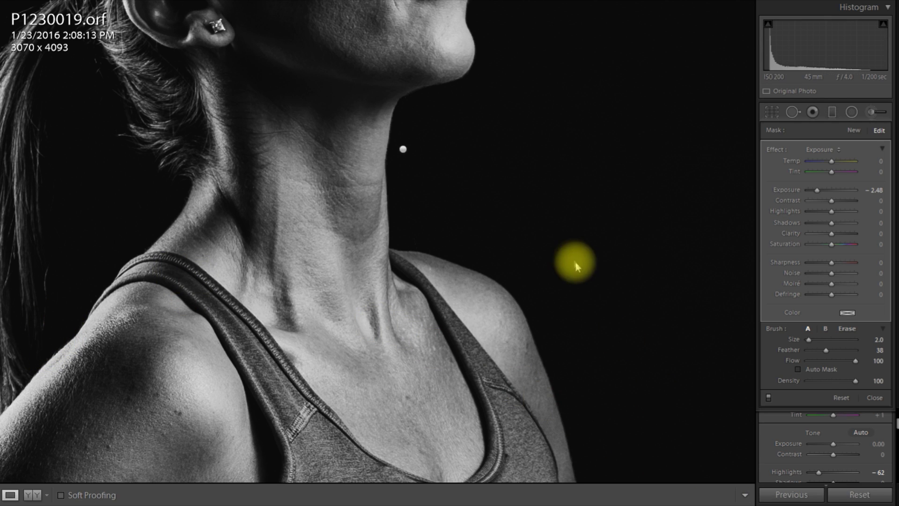
Paint a new Exposure -2.48 brush mask at size 4 over the flyaway hairs along the outer edge of the ponytail
left_click(551, 209)
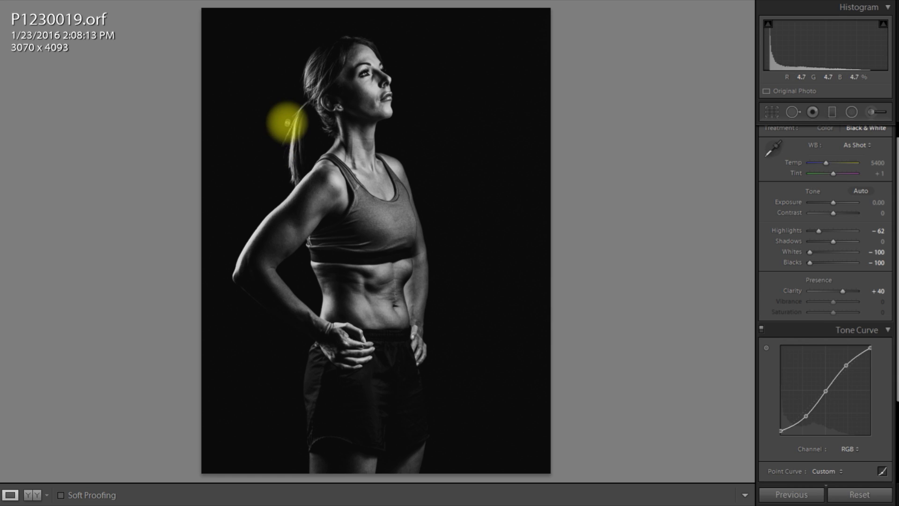
left_click(277, 147)
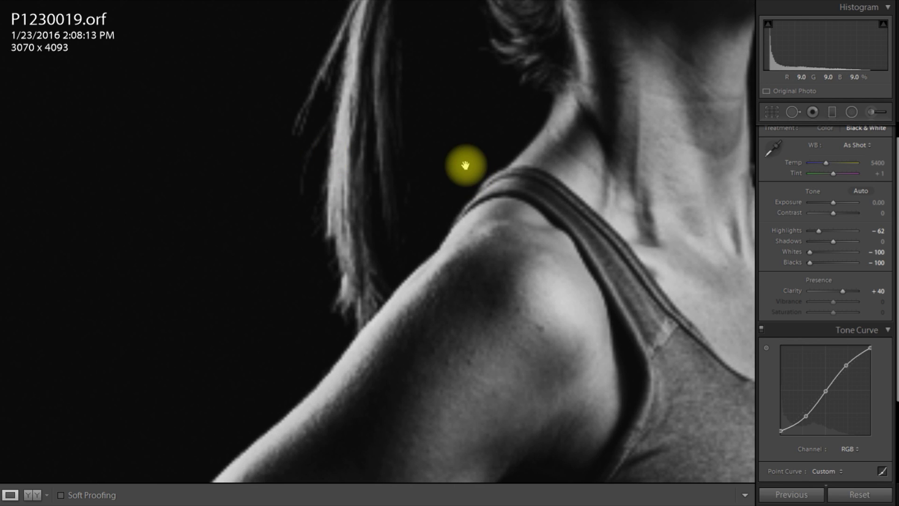
left_click(869, 113)
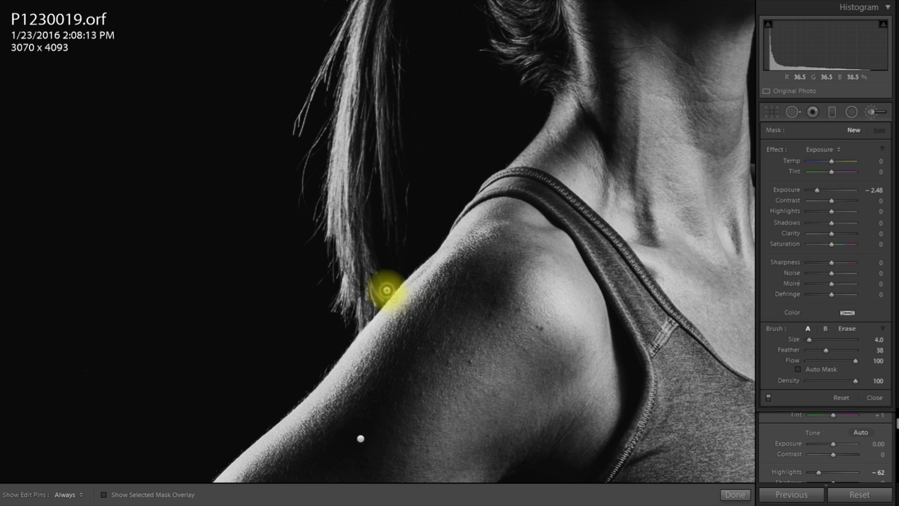
key("h")
mouse_move(303, 199)
left_mouse_down()
mouse_move(299, 169)
mouse_move(306, 160)
mouse_move(308, 168)
mouse_move(320, 126)
mouse_move(307, 148)
mouse_move(297, 231)
mouse_move(312, 238)
mouse_move(306, 259)
mouse_move(314, 279)
mouse_move(319, 272)
mouse_move(302, 378)
mouse_move(322, 362)
mouse_move(279, 403)
mouse_move(287, 384)
mouse_move(271, 279)
mouse_move(295, 120)
mouse_move(305, 118)
mouse_move(297, 126)
mouse_move(310, 79)
mouse_move(289, 125)
mouse_move(293, 77)
mouse_move(168, 217)
mouse_move(297, 107)
mouse_move(292, 126)
mouse_move(283, 110)
mouse_move(242, 117)
left_mouse_up()
key("h")
key("h")
key("h")
key("h")
key("h")
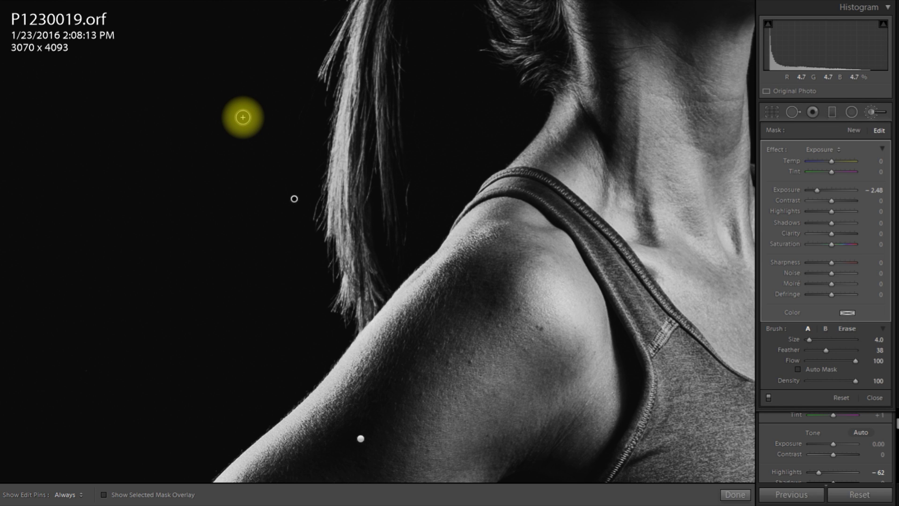
Extend the darkening over the flyaways beside the upper part of the ponytail and close the brush
mouse_move(242, 116)
left_mouse_down()
mouse_move(227, 92)
mouse_move(224, 170)
left_mouse_up()
key("space")
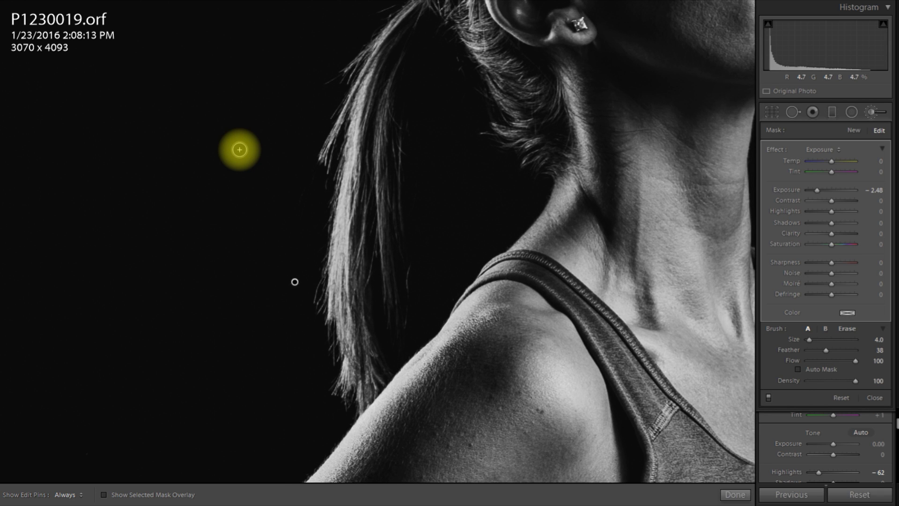
key("h")
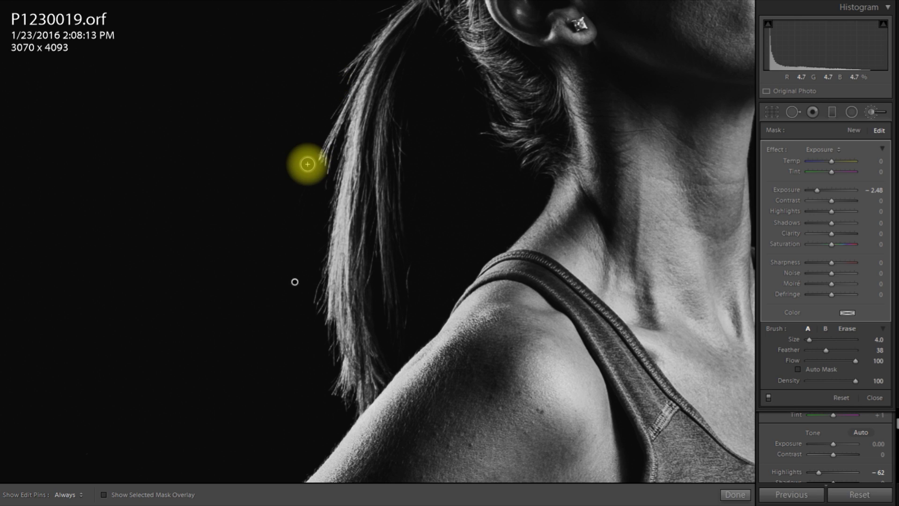
key("h")
key("h")
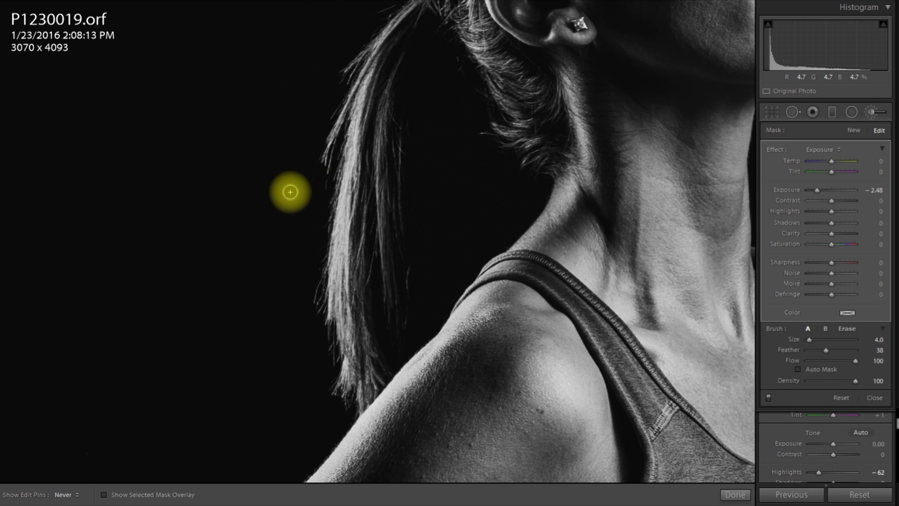
key("h")
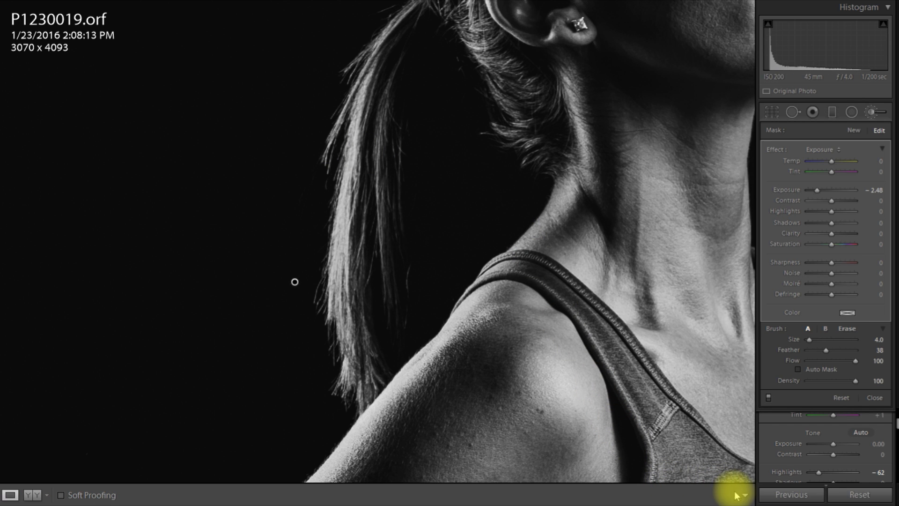
left_click(735, 494)
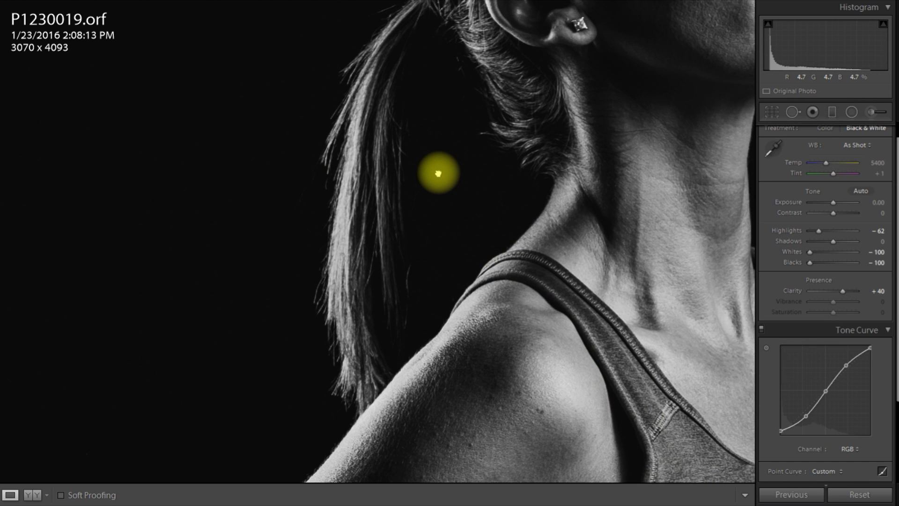
Check the cleaned ponytail, then set up a new Adjustment Brush mask with Clarity 36 and Shadows 33
left_click(439, 173)
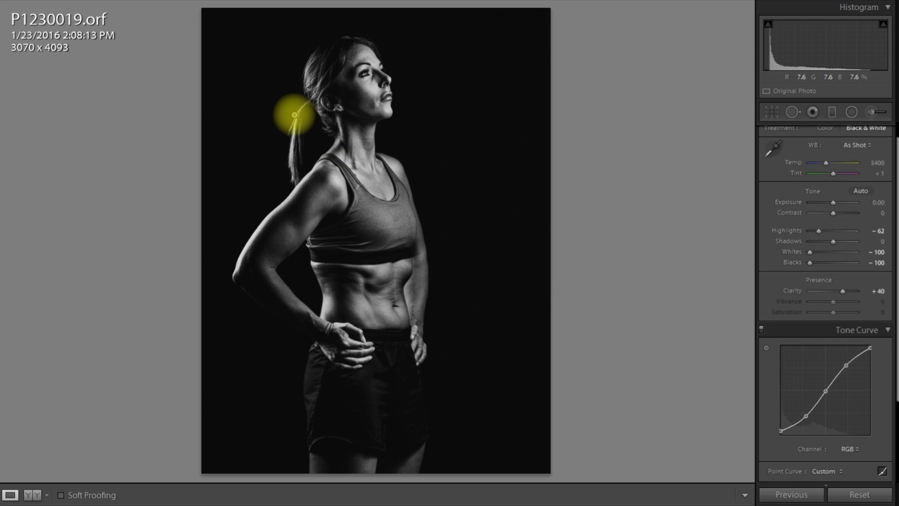
left_click(297, 114)
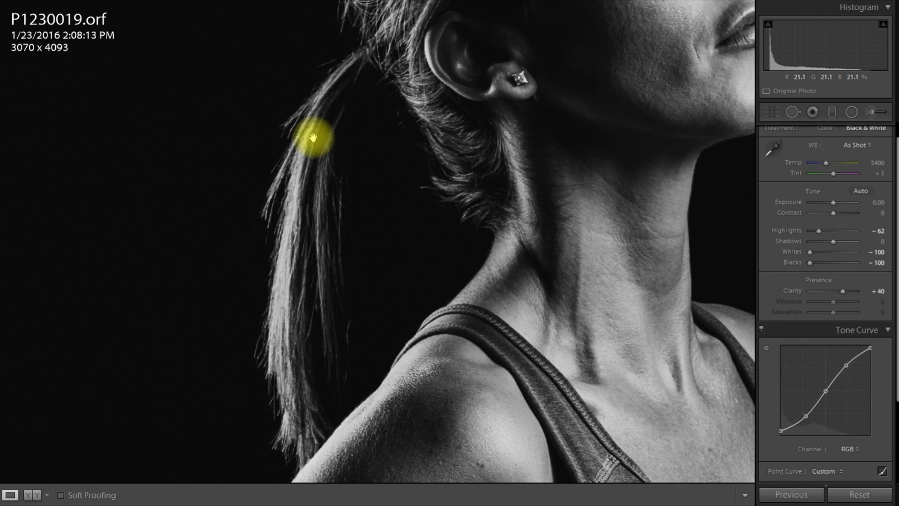
left_click(304, 132)
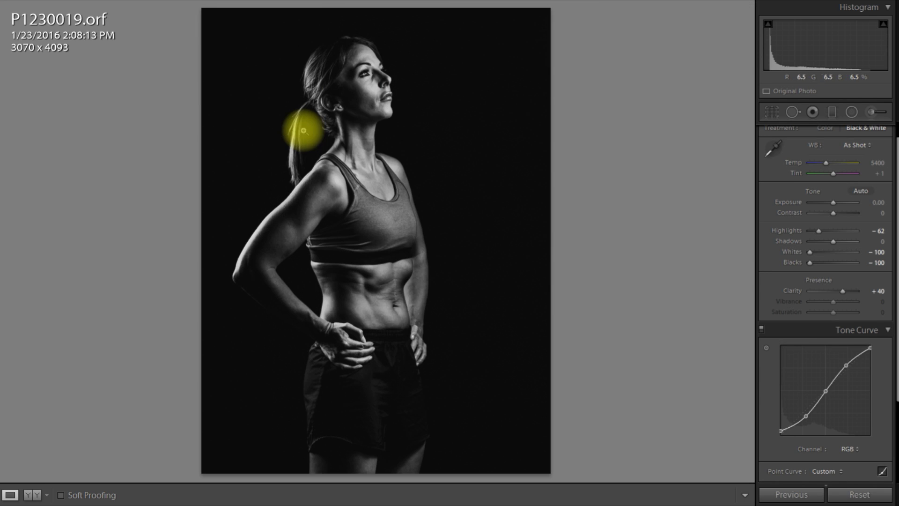
left_click(869, 114)
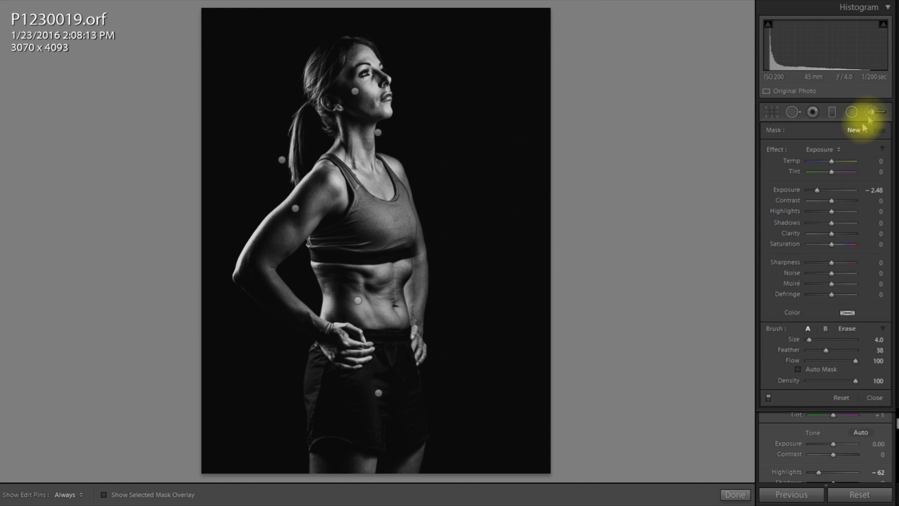
left_click(823, 150)
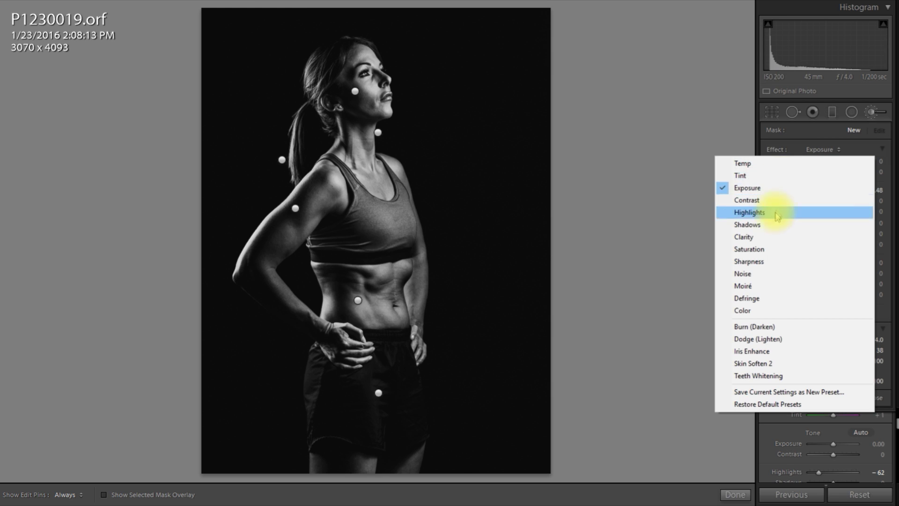
left_click(815, 235)
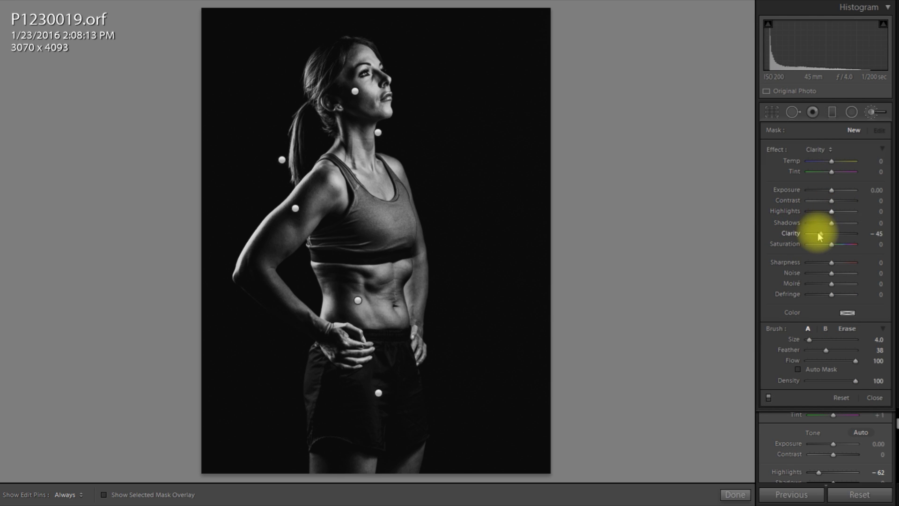
left_click_drag(831, 235, 840, 234)
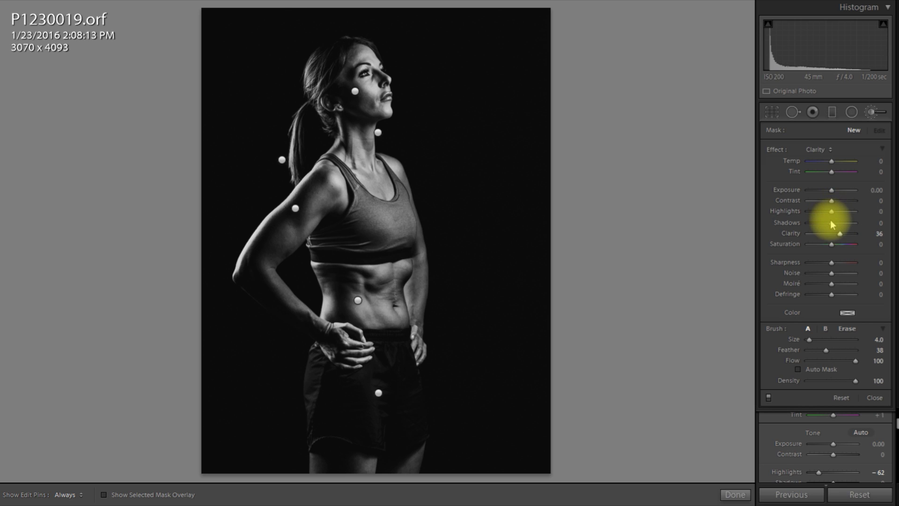
left_click_drag(836, 220, 838, 220)
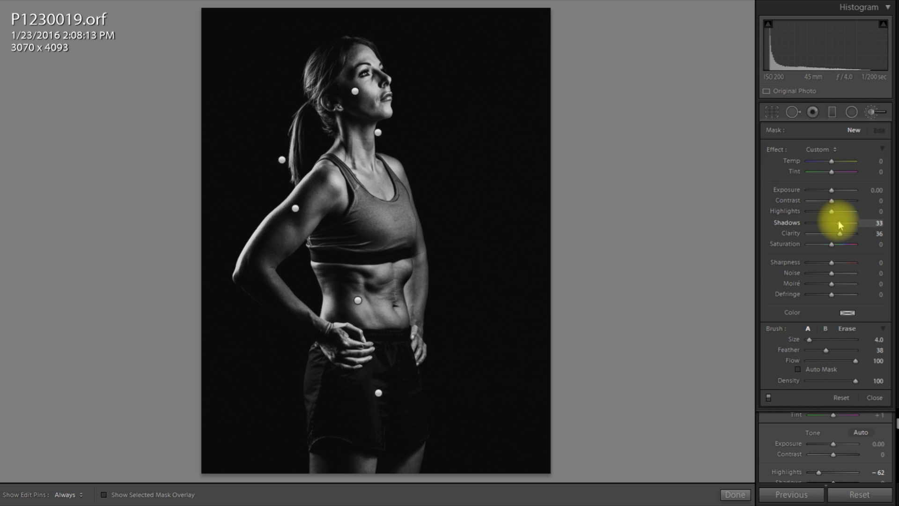
Paint the hair and ponytail at brush size 3, raise the mask to Shadows 35 and Clarity 37, and close the brush
key("h")
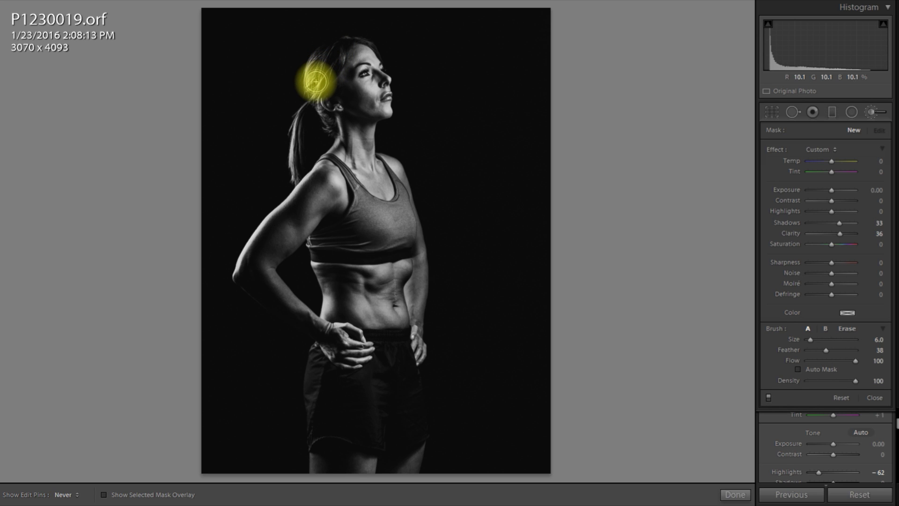
key("h")
key("h")
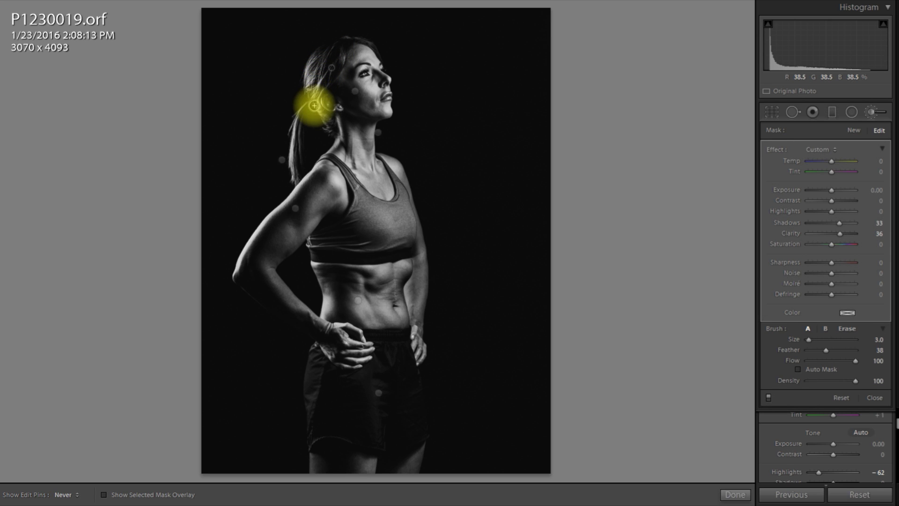
key("h")
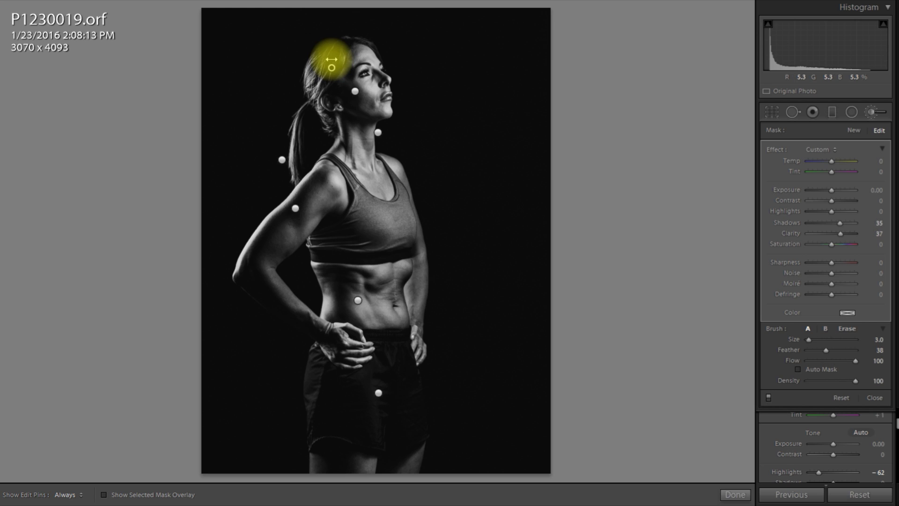
key("h")
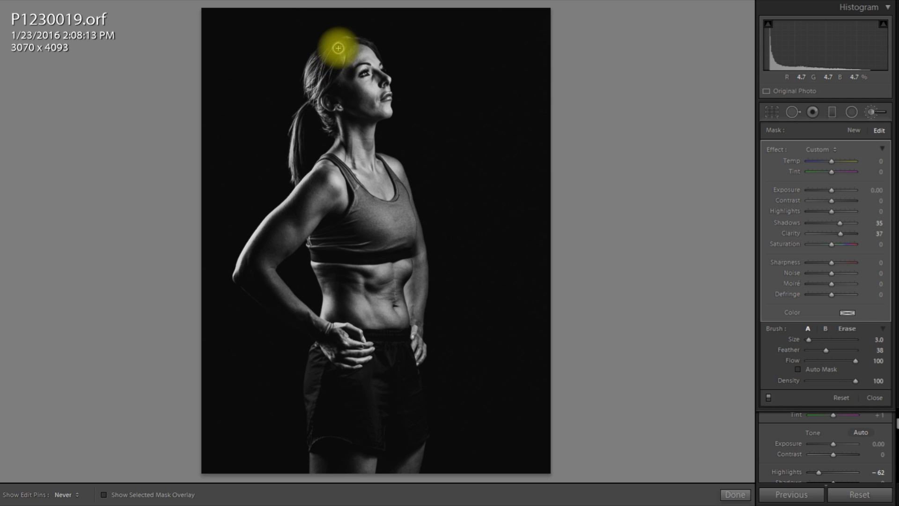
key("h")
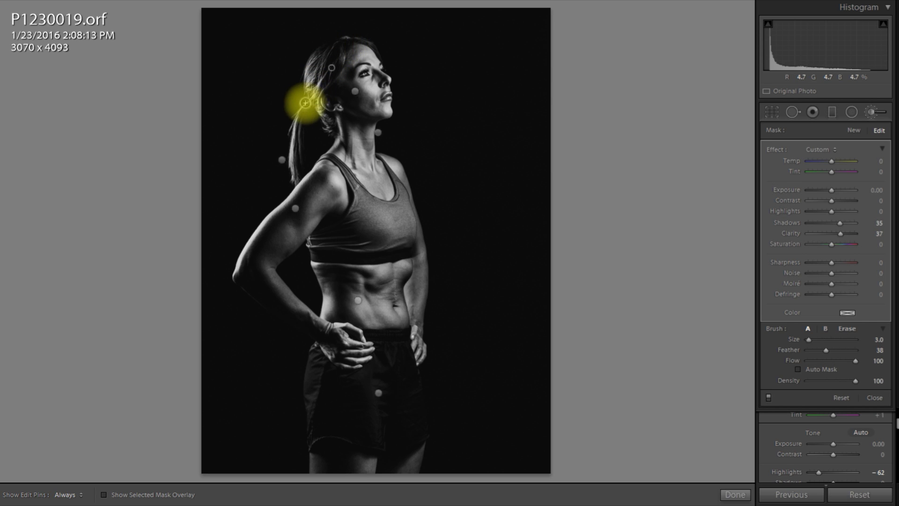
key("h")
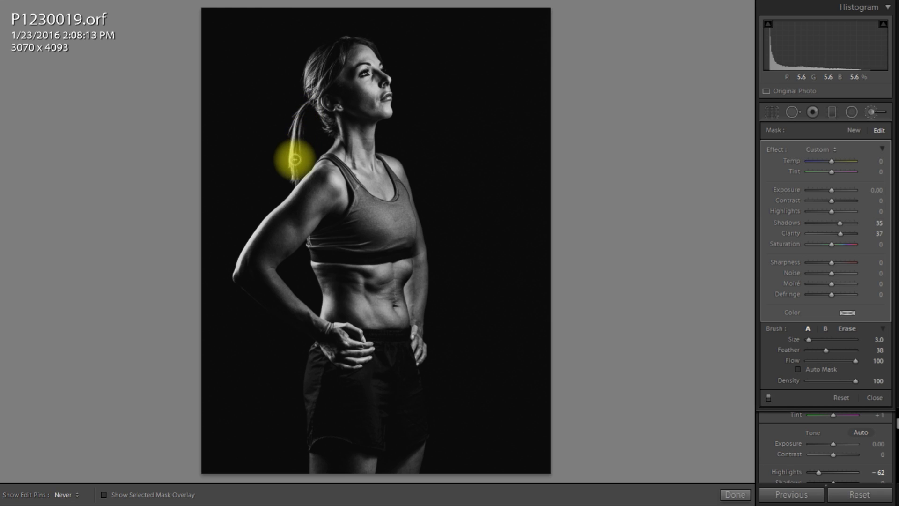
key("h")
left_click(730, 496)
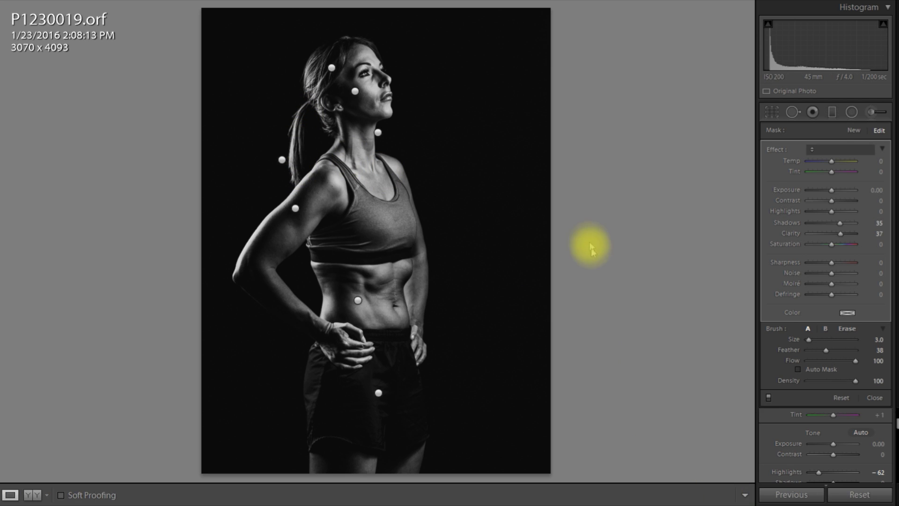